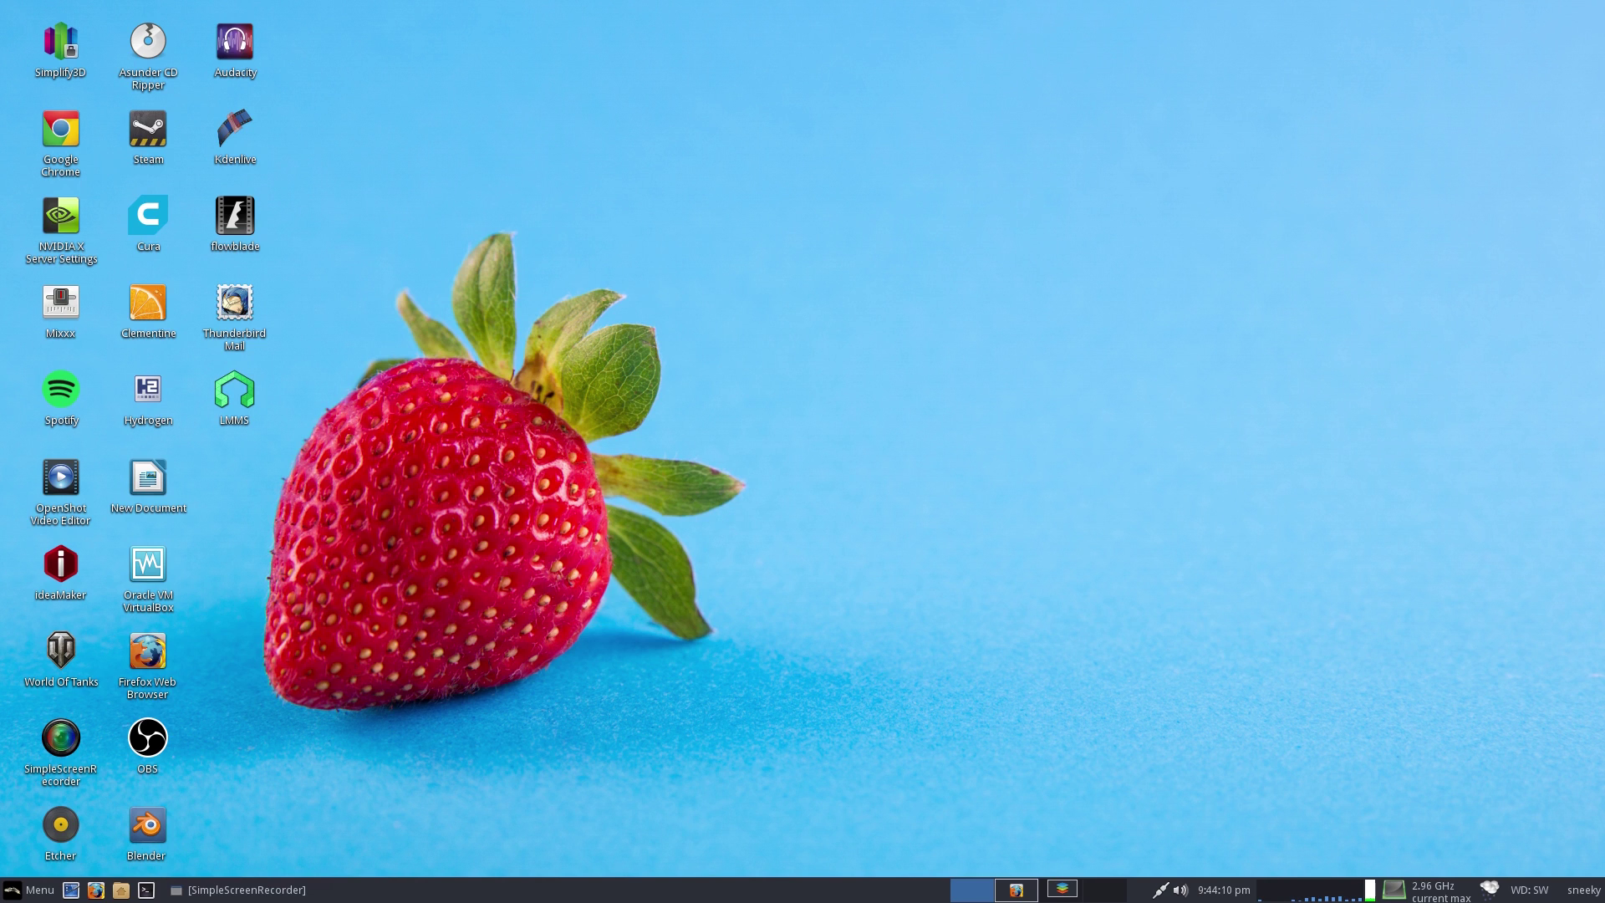
# Raise the Firefox window showing the ONLYOFFICE website from the taskbar
pyautogui.click(1016, 889)
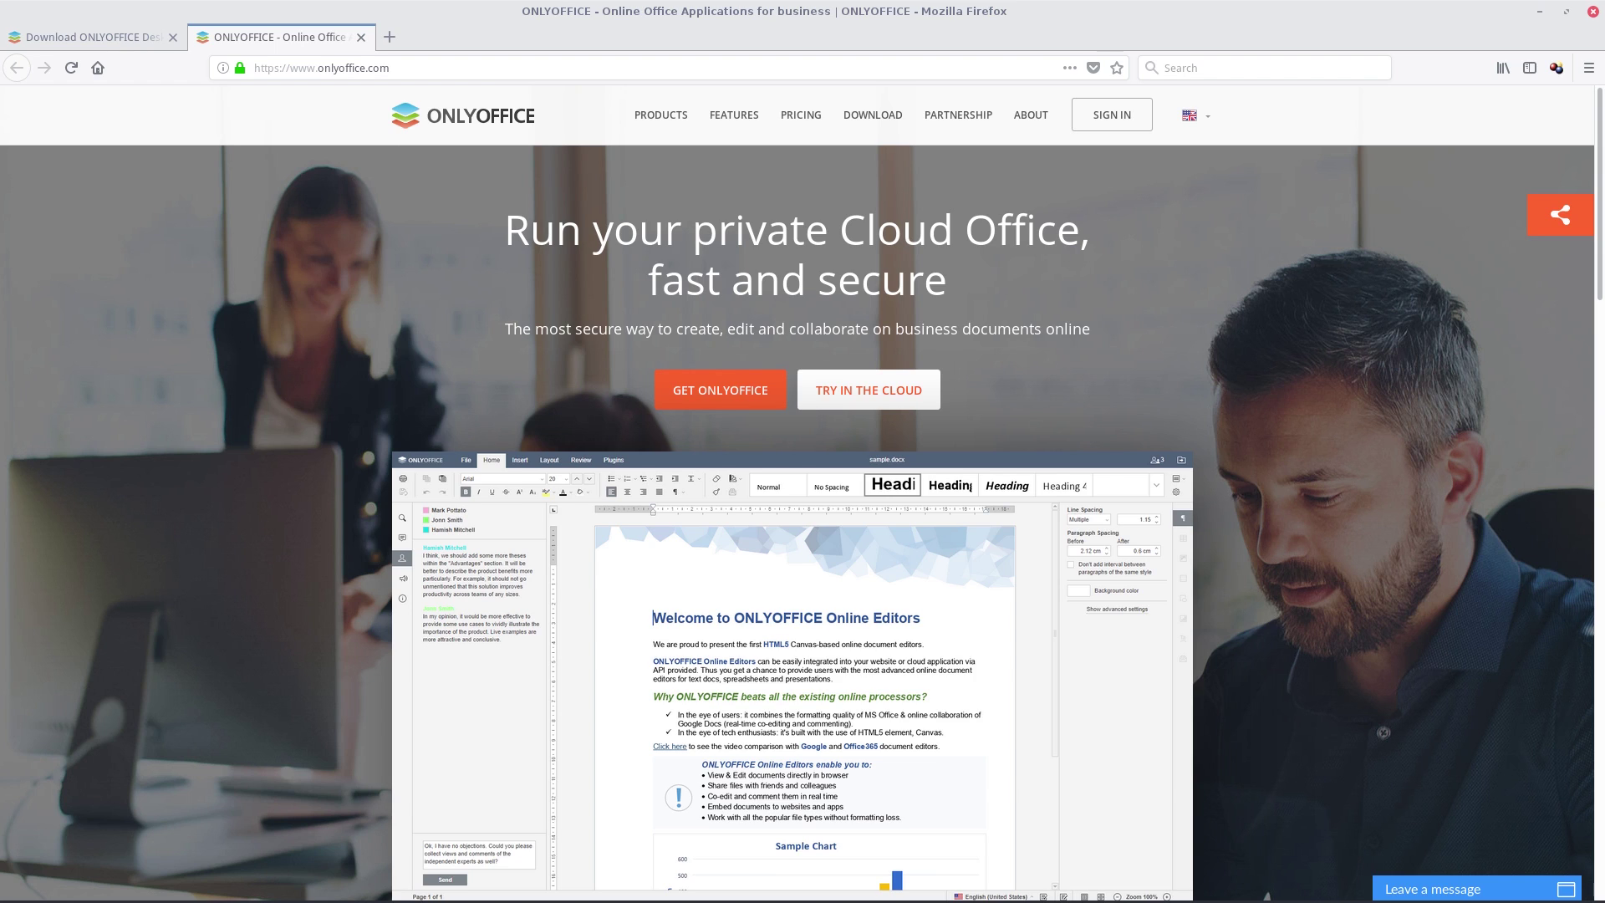
# Browse the Windows, Mac OS, Linux and Portable download options, then switch to ONLYOFFICE
pyautogui.hotkey('ctrl', 'Tab')
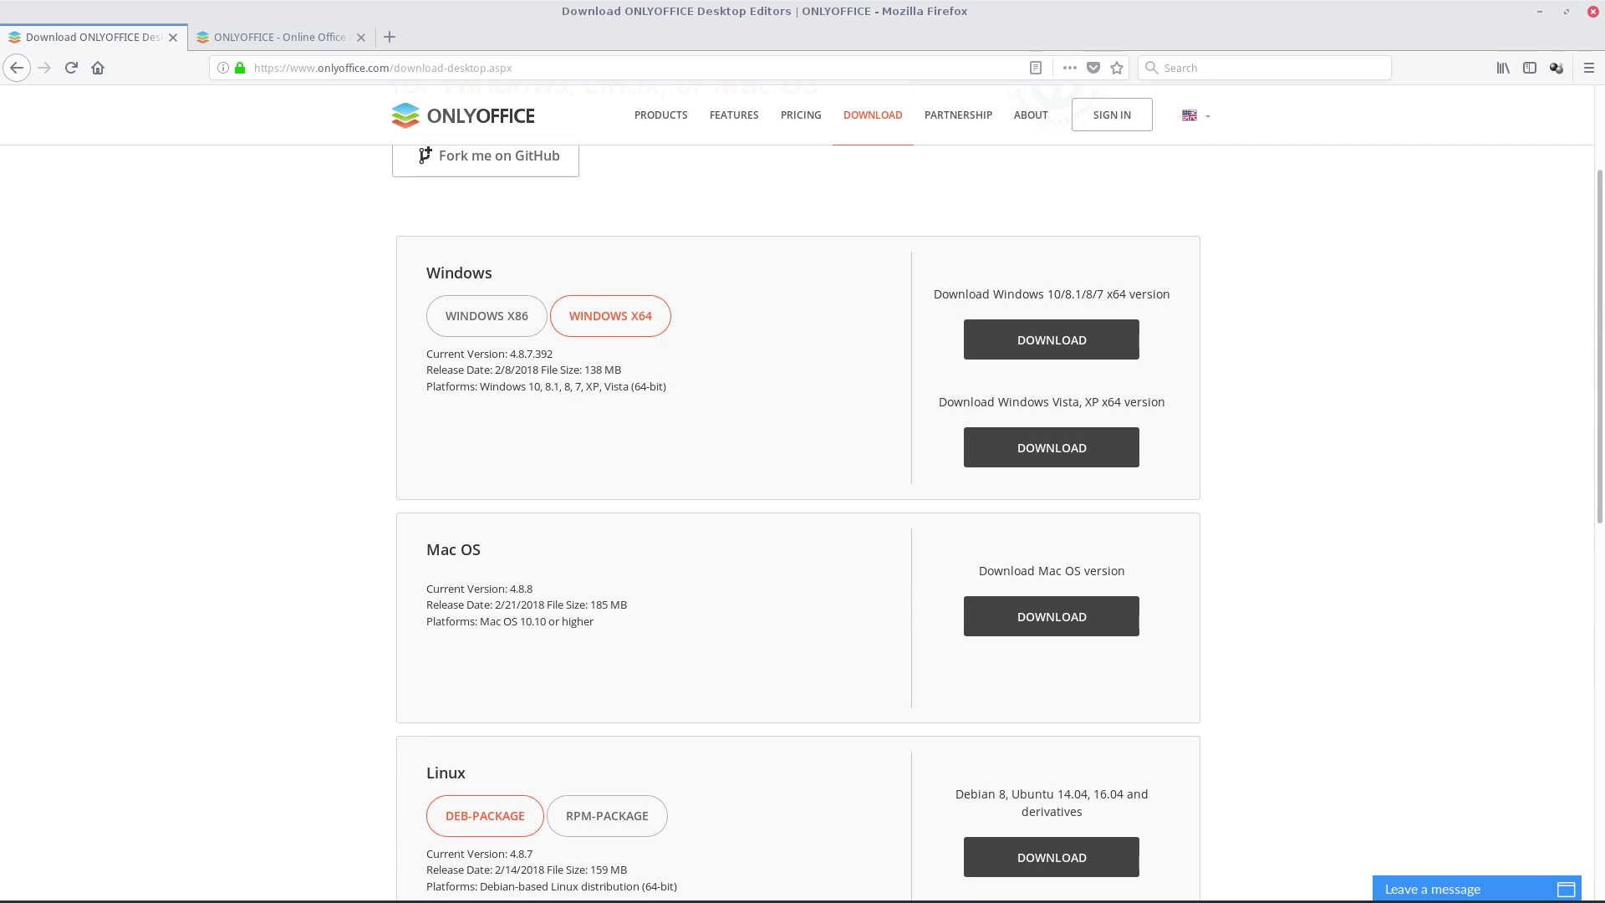
pyautogui.scroll(-3, 996, 523)
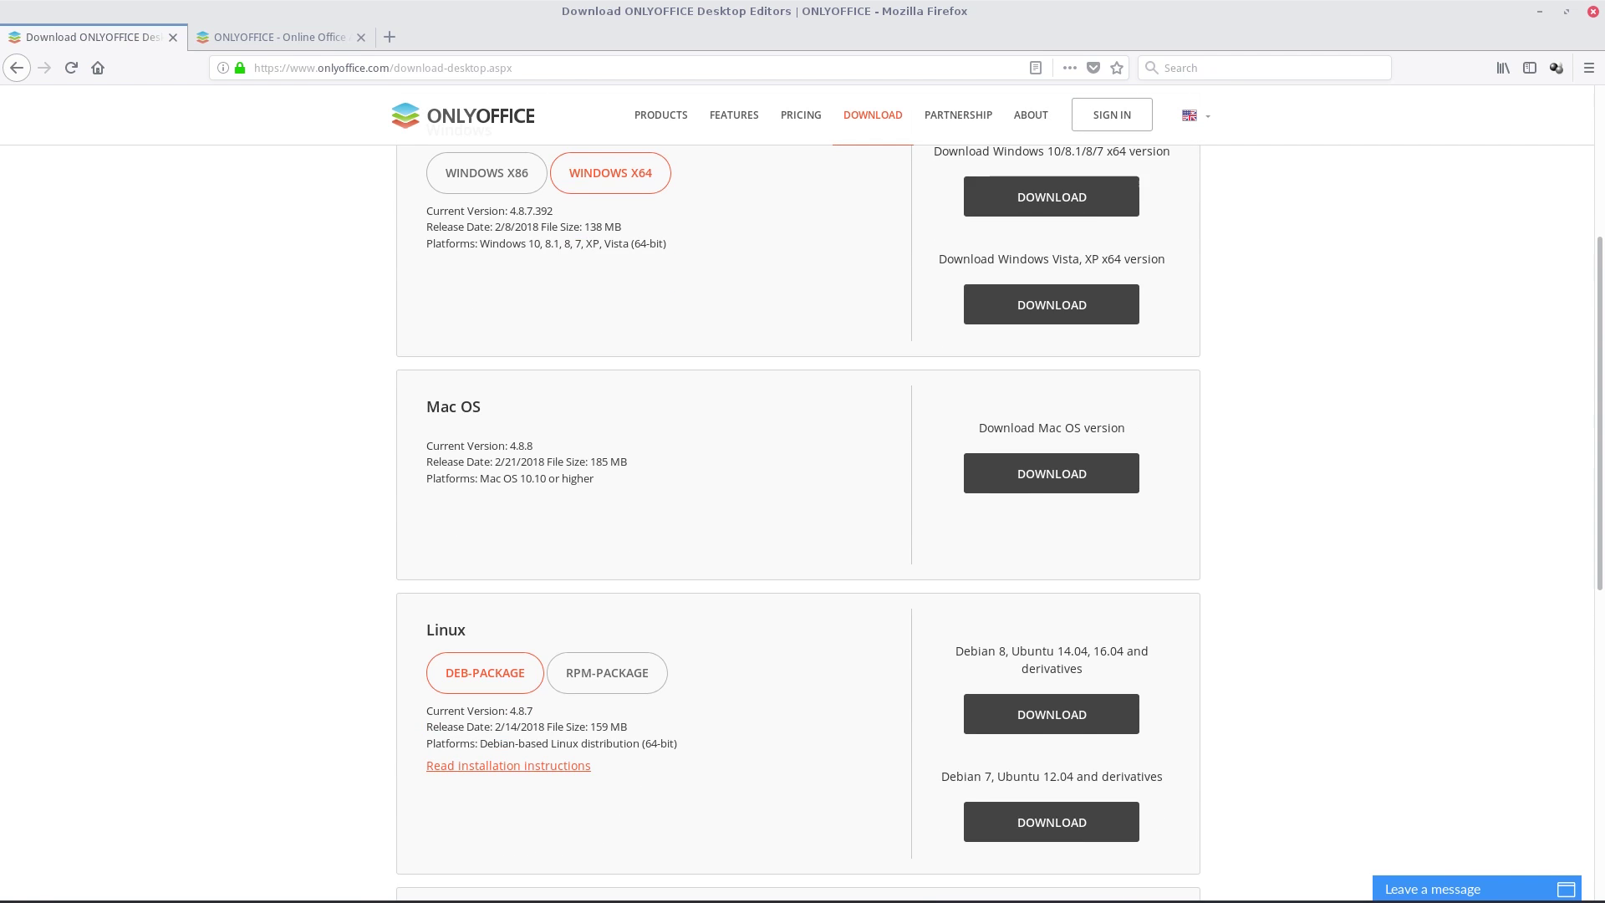
pyautogui.scroll(-3, 798, 522)
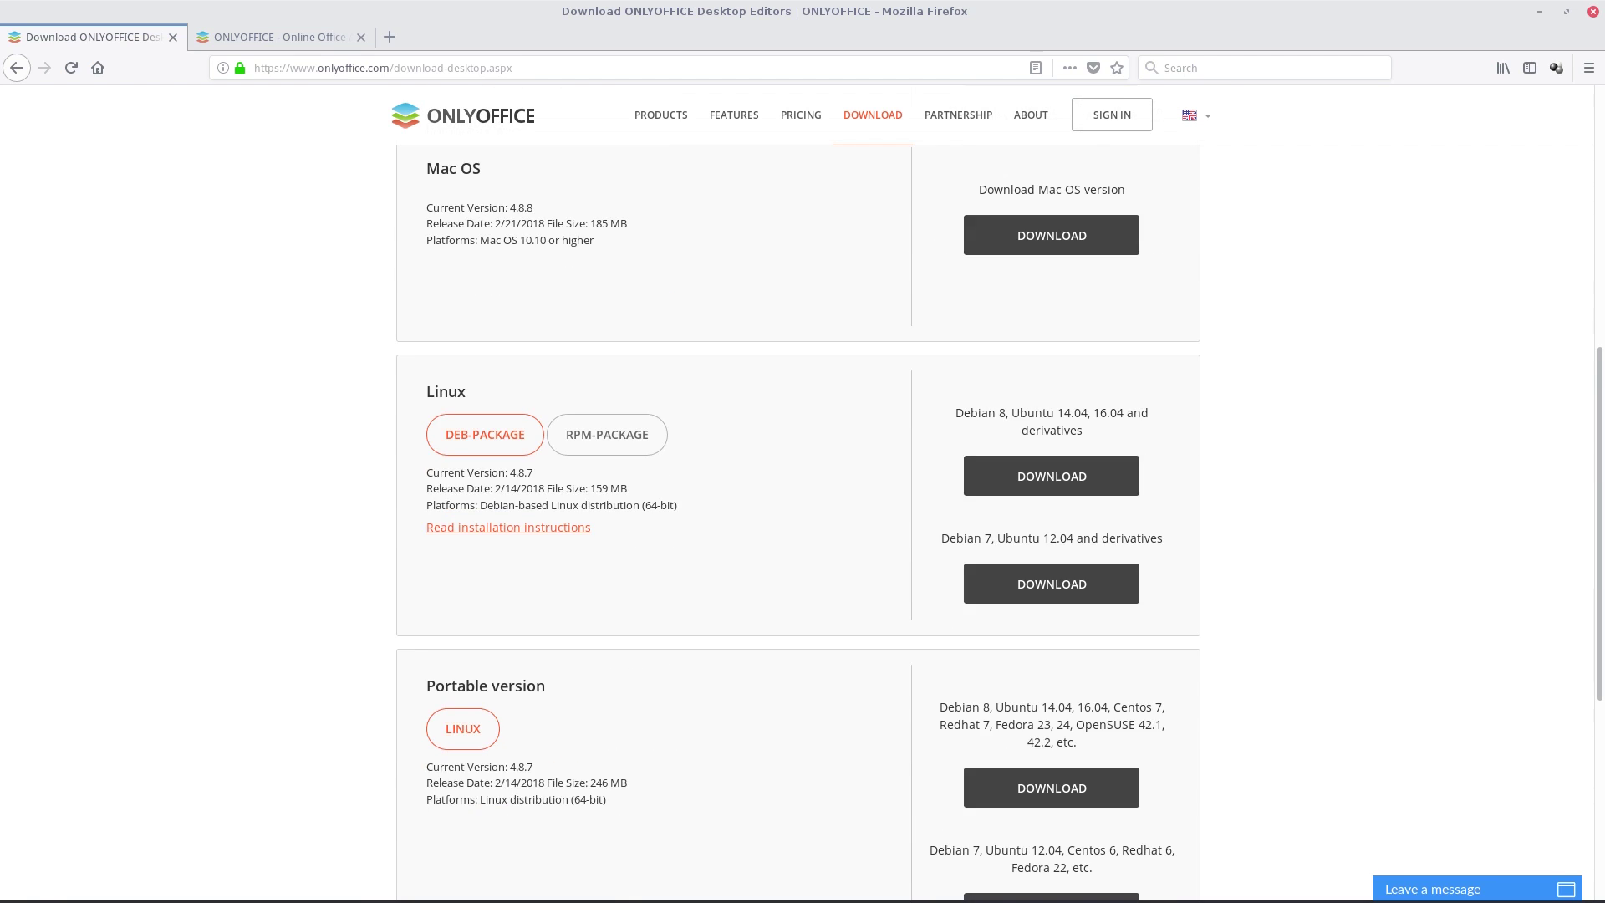
pyautogui.scroll(-3, 798, 522)
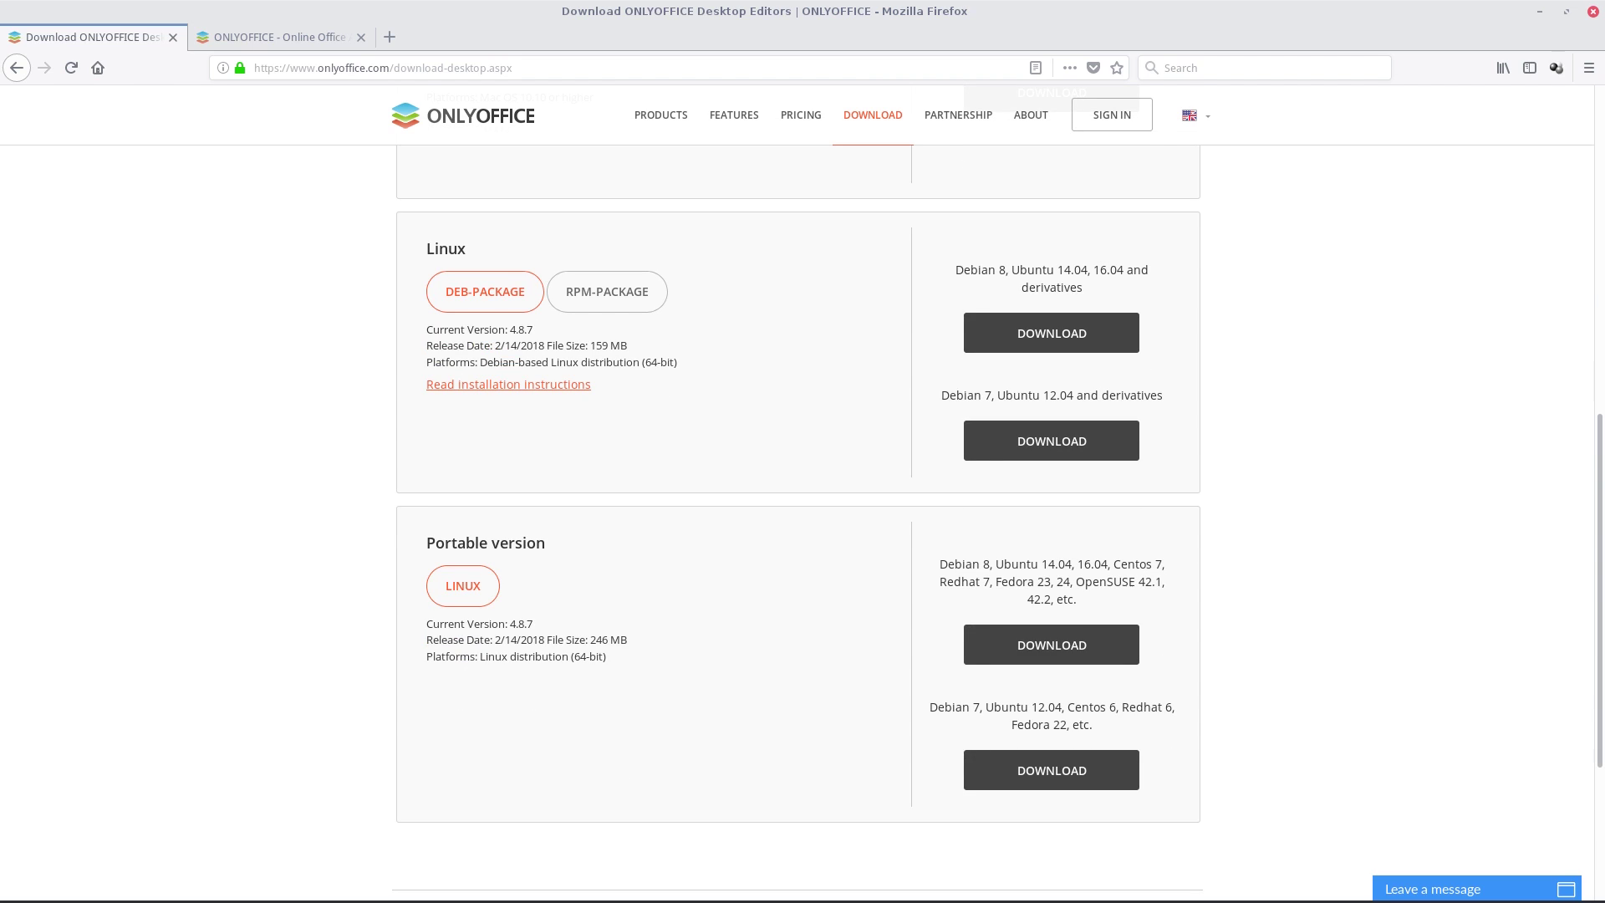
pyautogui.scroll(-2, 798, 522)
pyautogui.scroll(10, 798, 522)
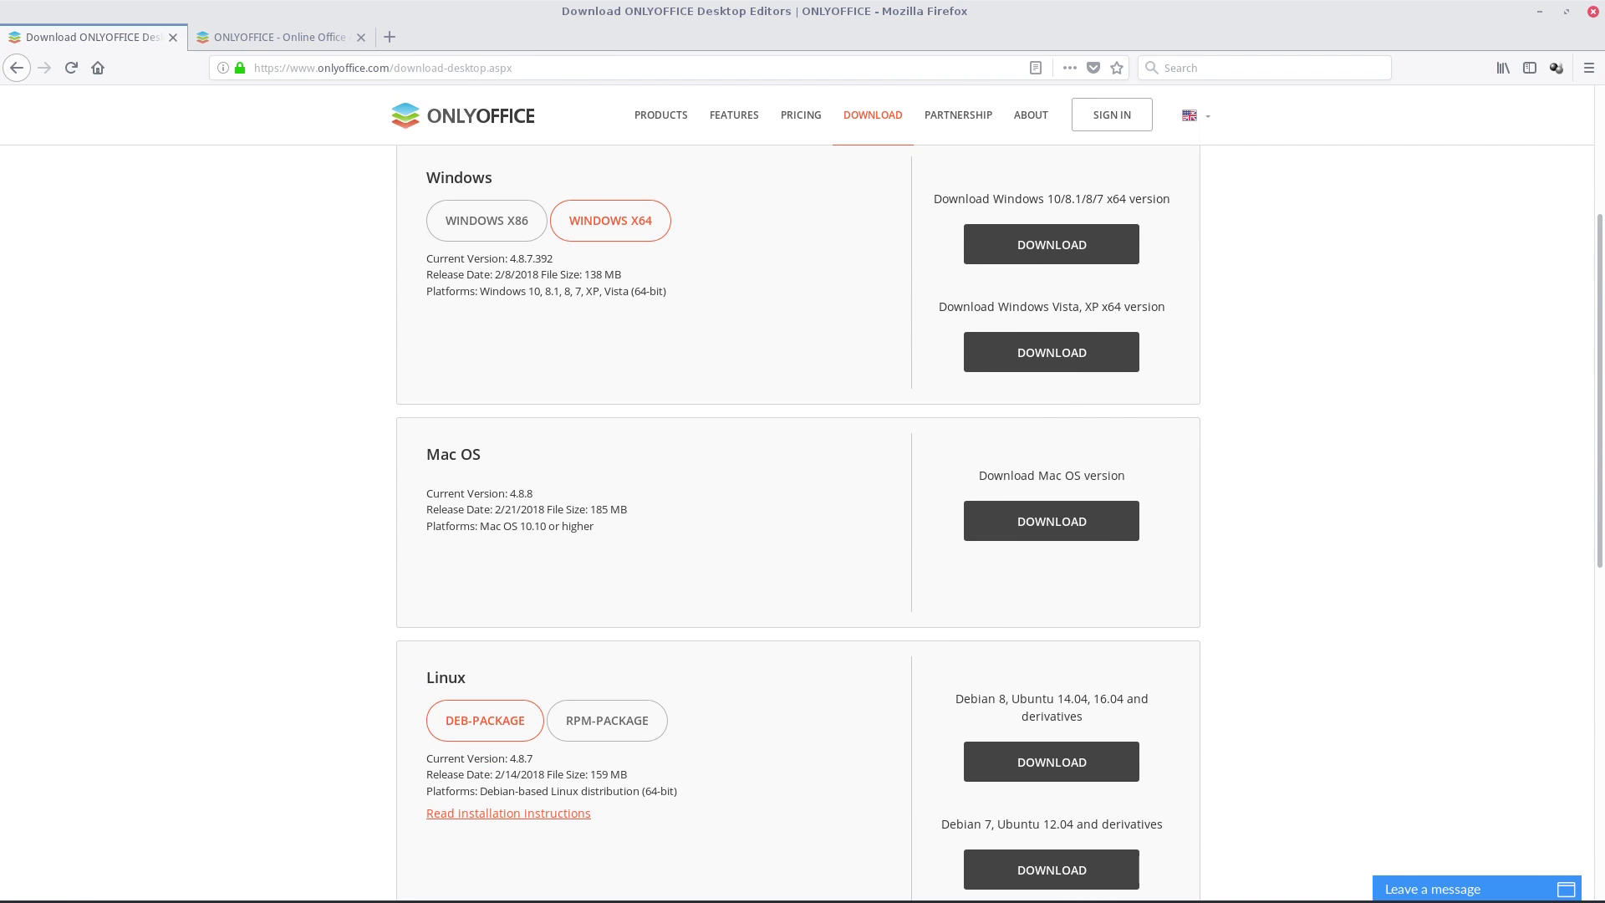
pyautogui.scroll(3, 798, 522)
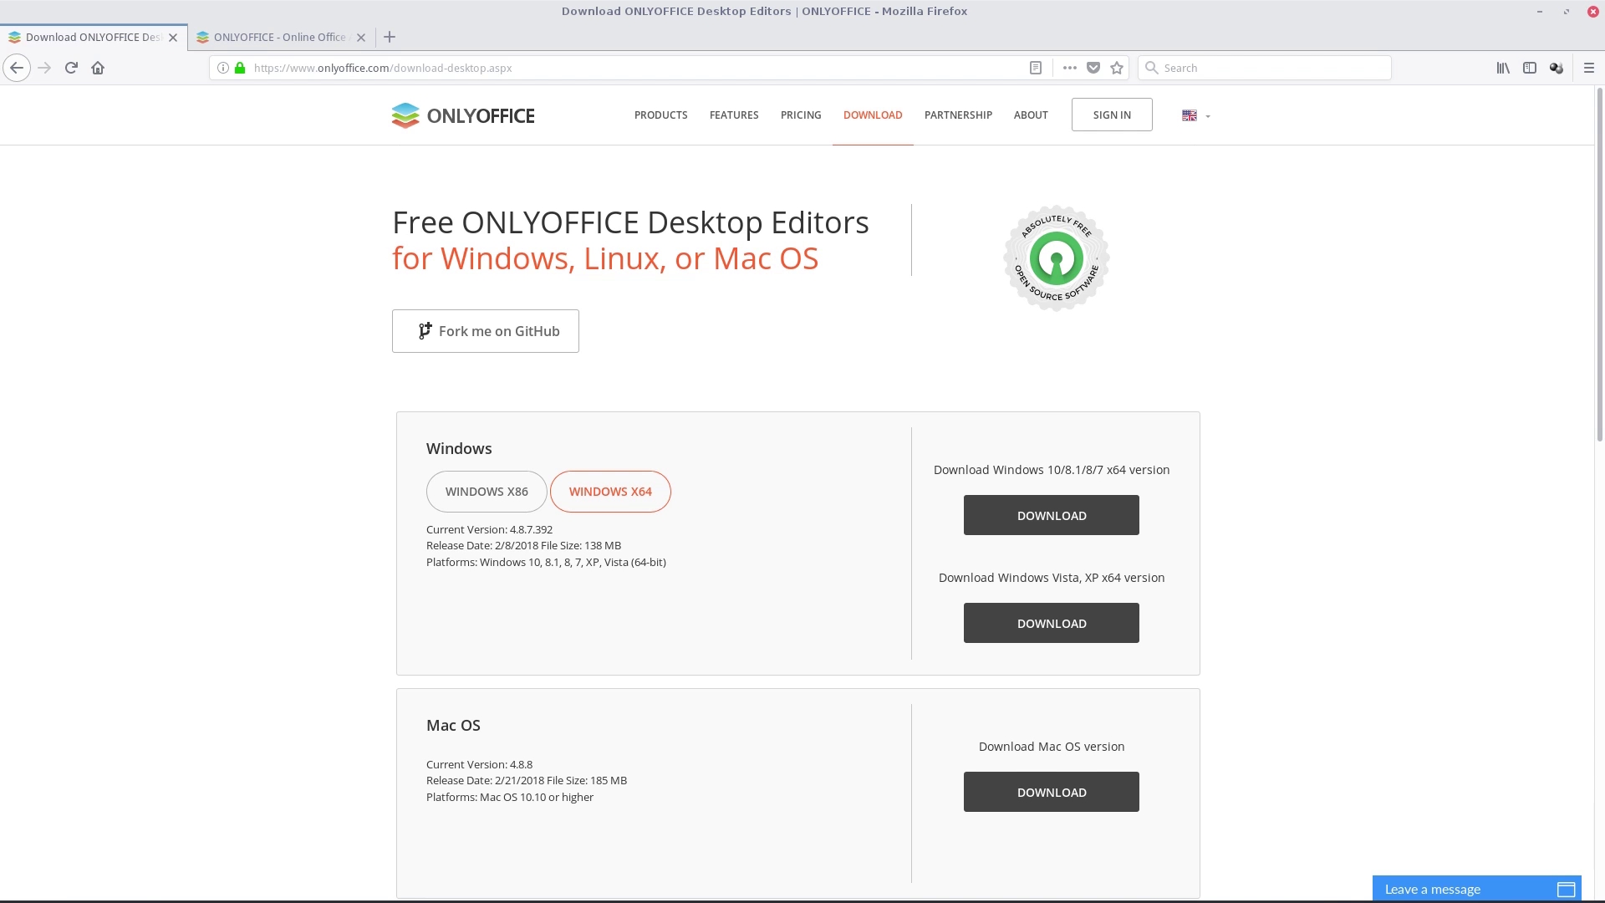
pyautogui.click(1061, 888)
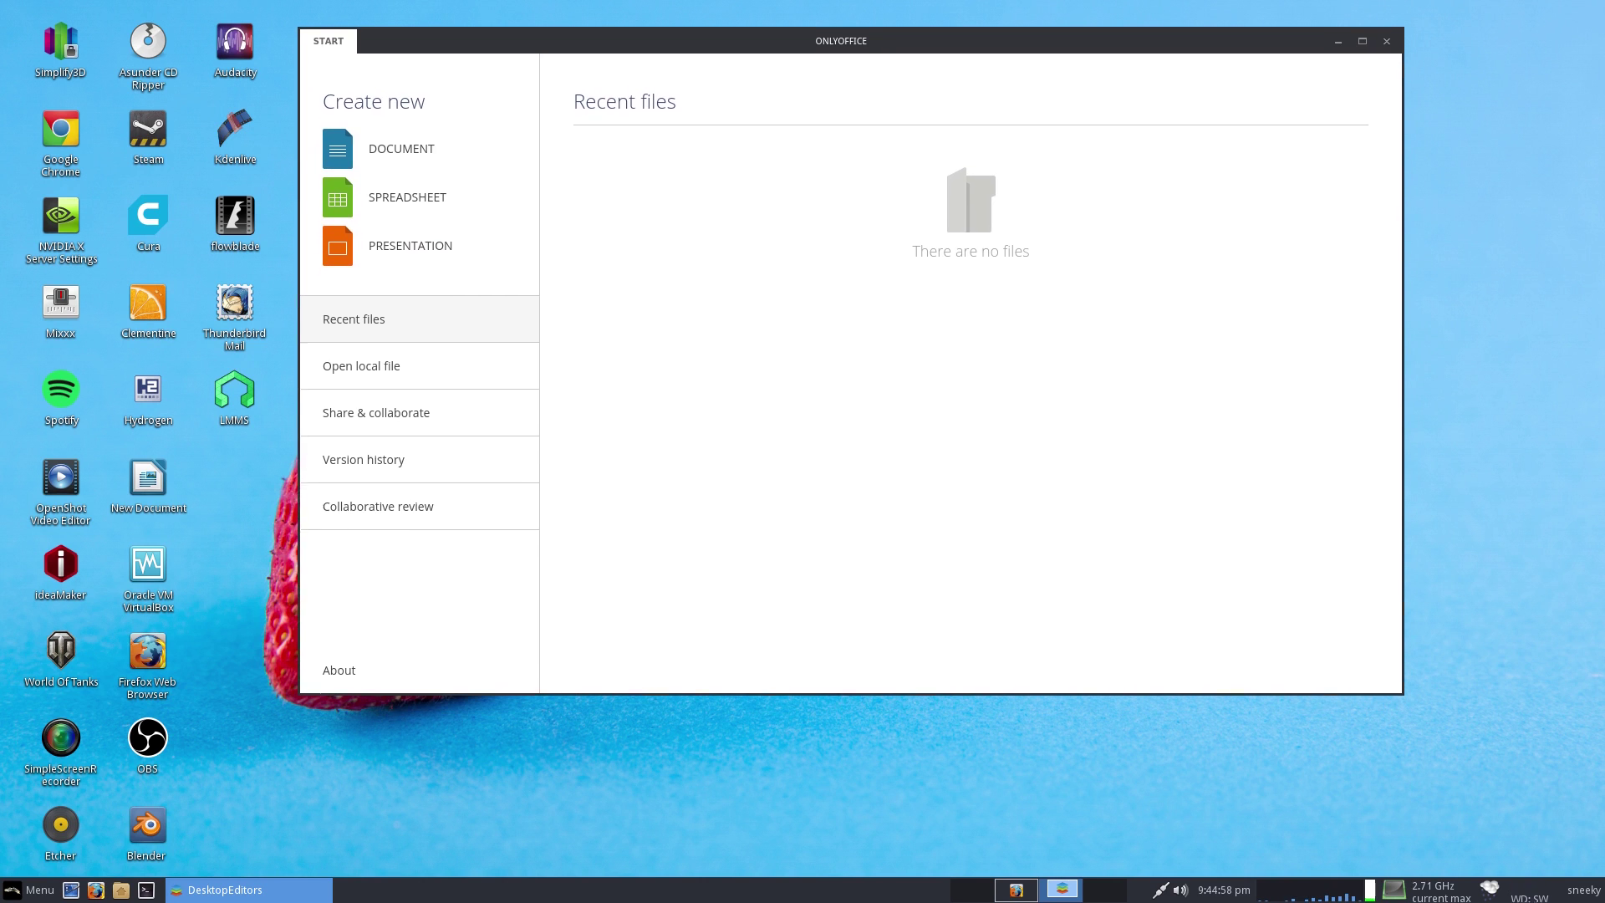
# Maximize the ONLYOFFICE start window and bring up the Open local file dialog
pyautogui.press('super+Up')
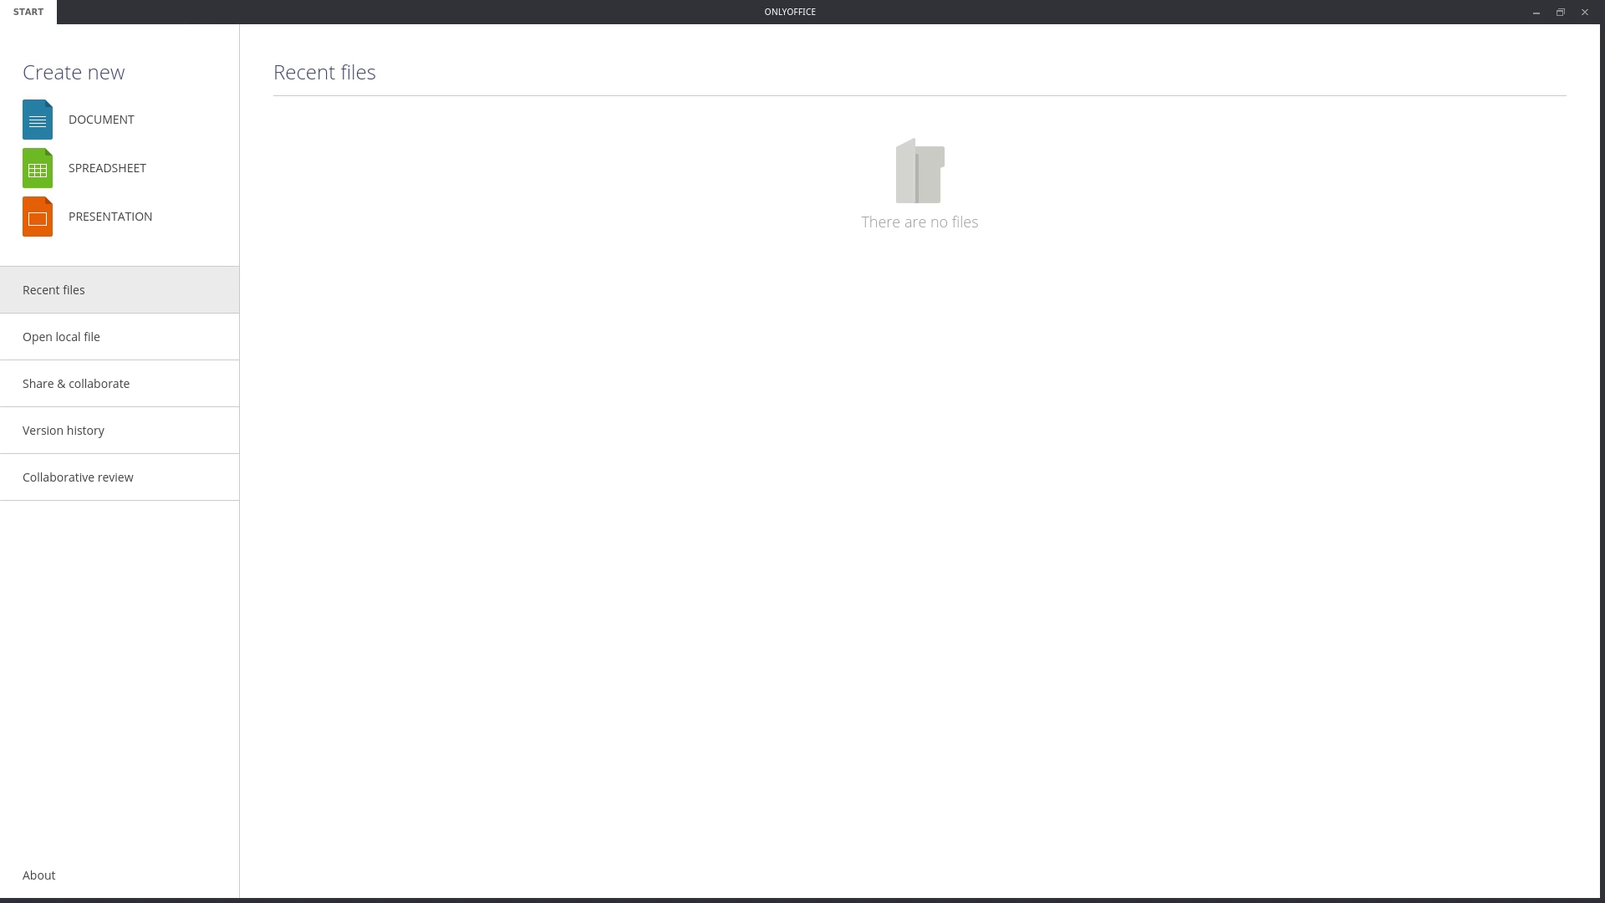
pyautogui.click(61, 336)
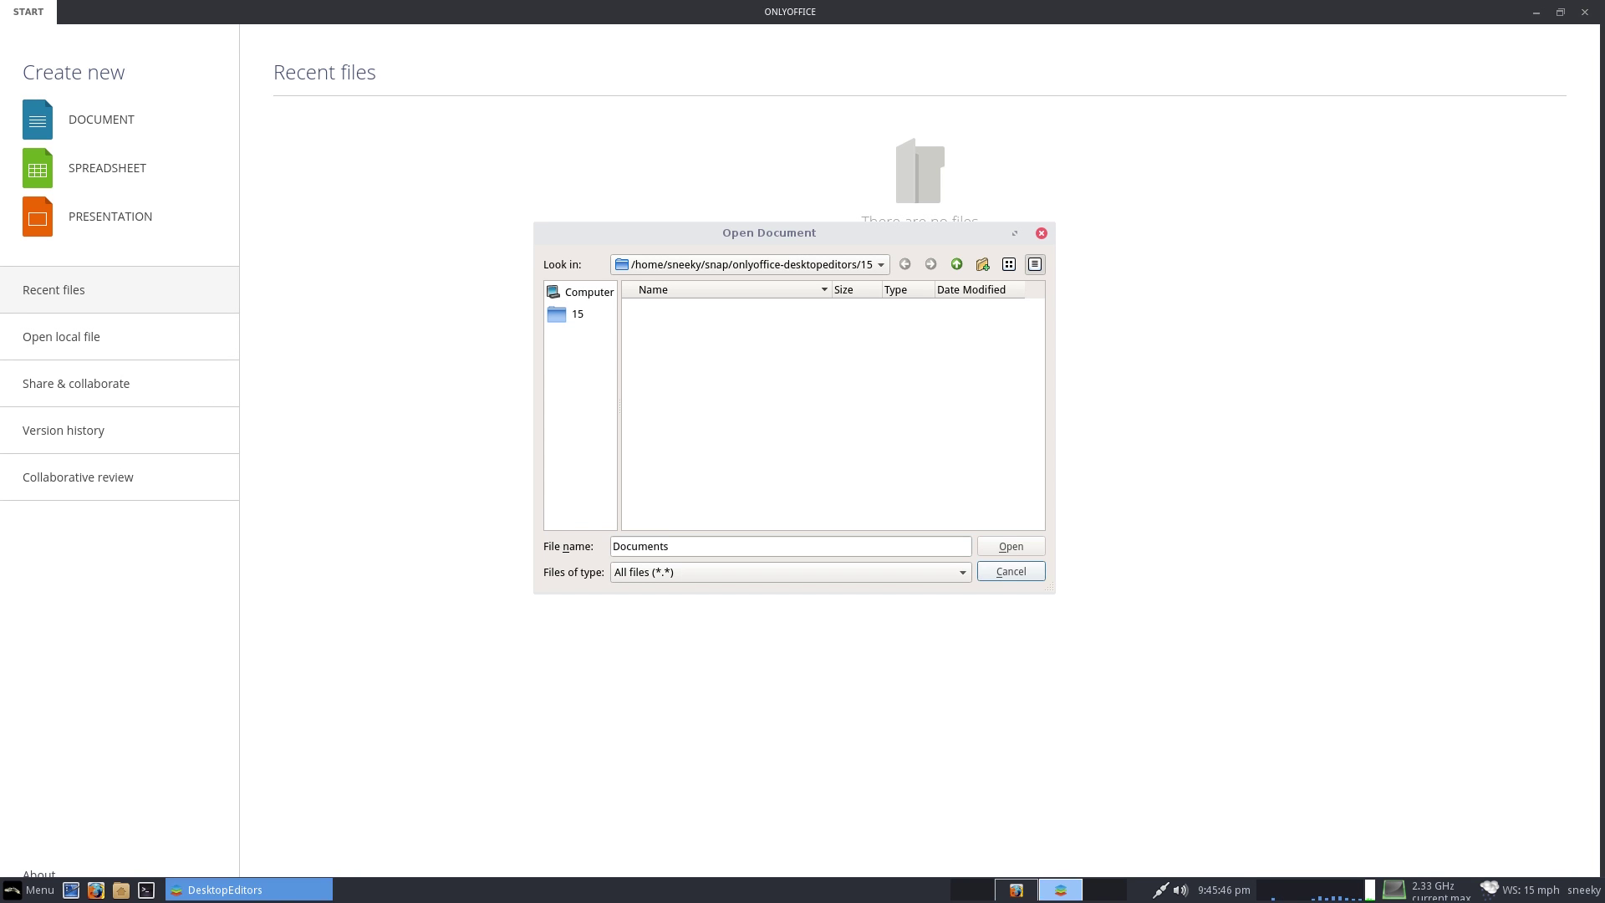
# Cancel Open Document and view the Share & collaborate, Version history and Collaborative review pages
pyautogui.press('Escape')
pyautogui.click(76, 382)
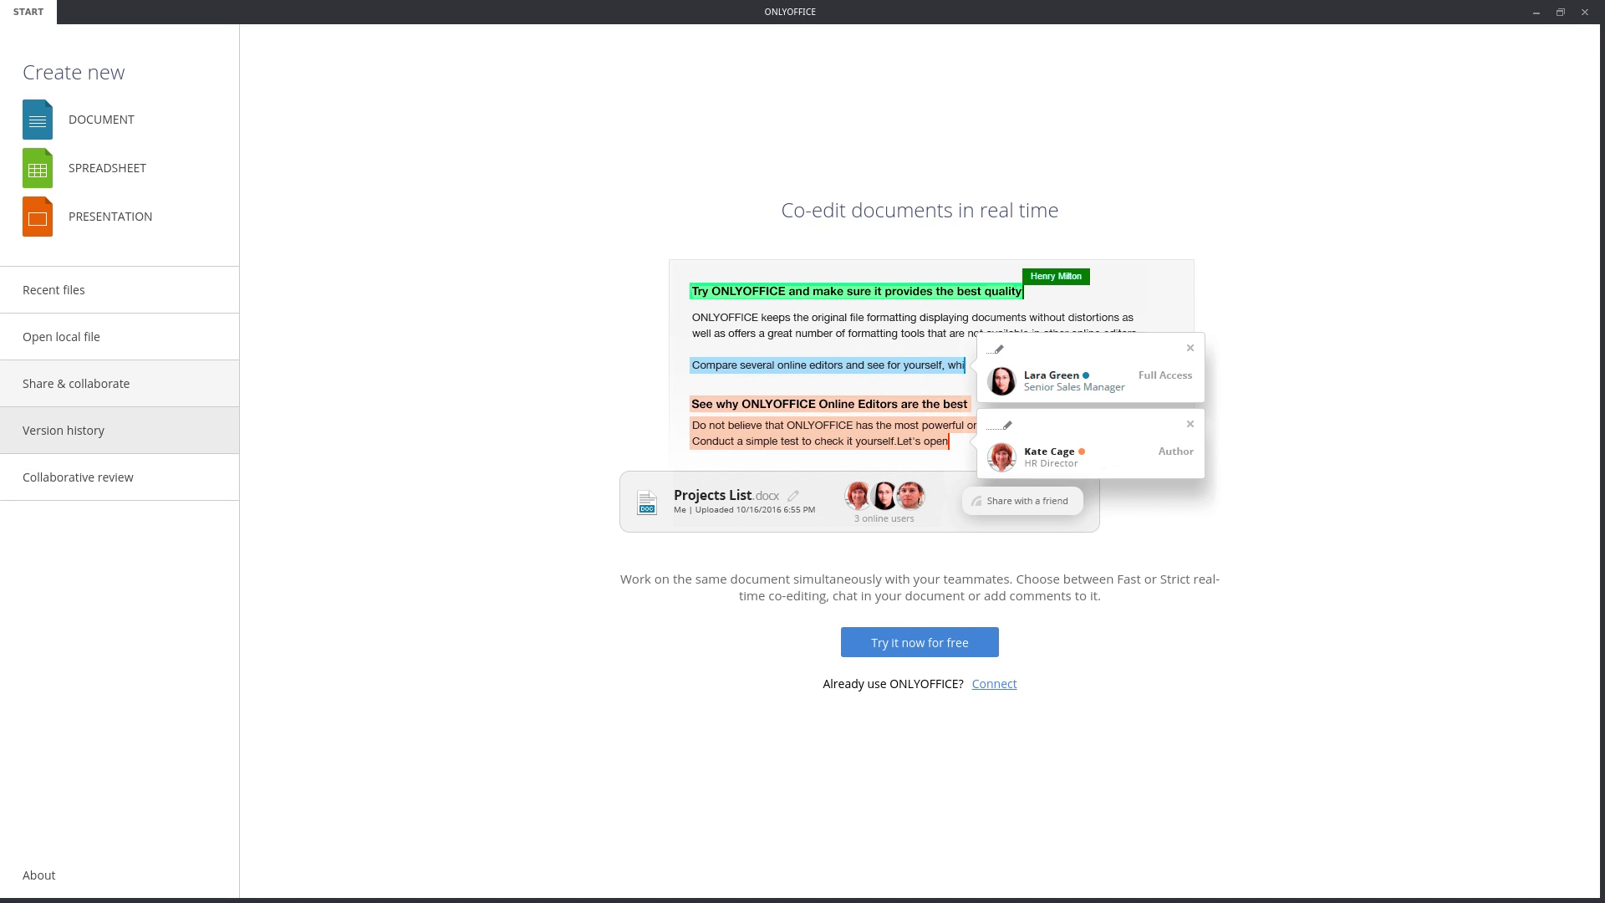
pyautogui.click(64, 430)
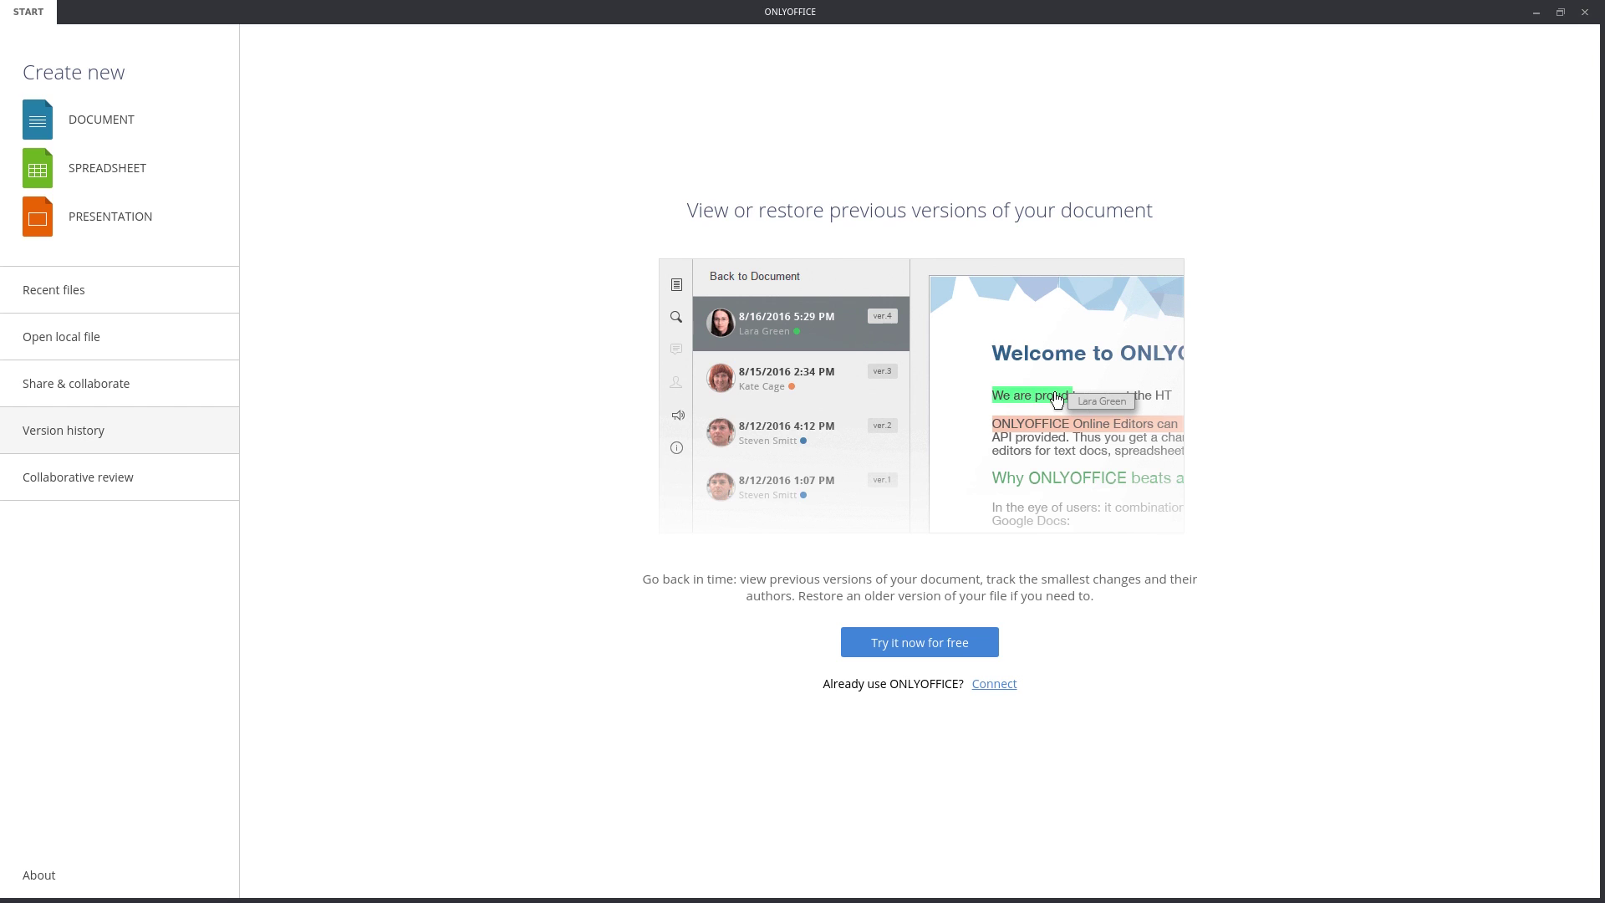
pyautogui.click(78, 477)
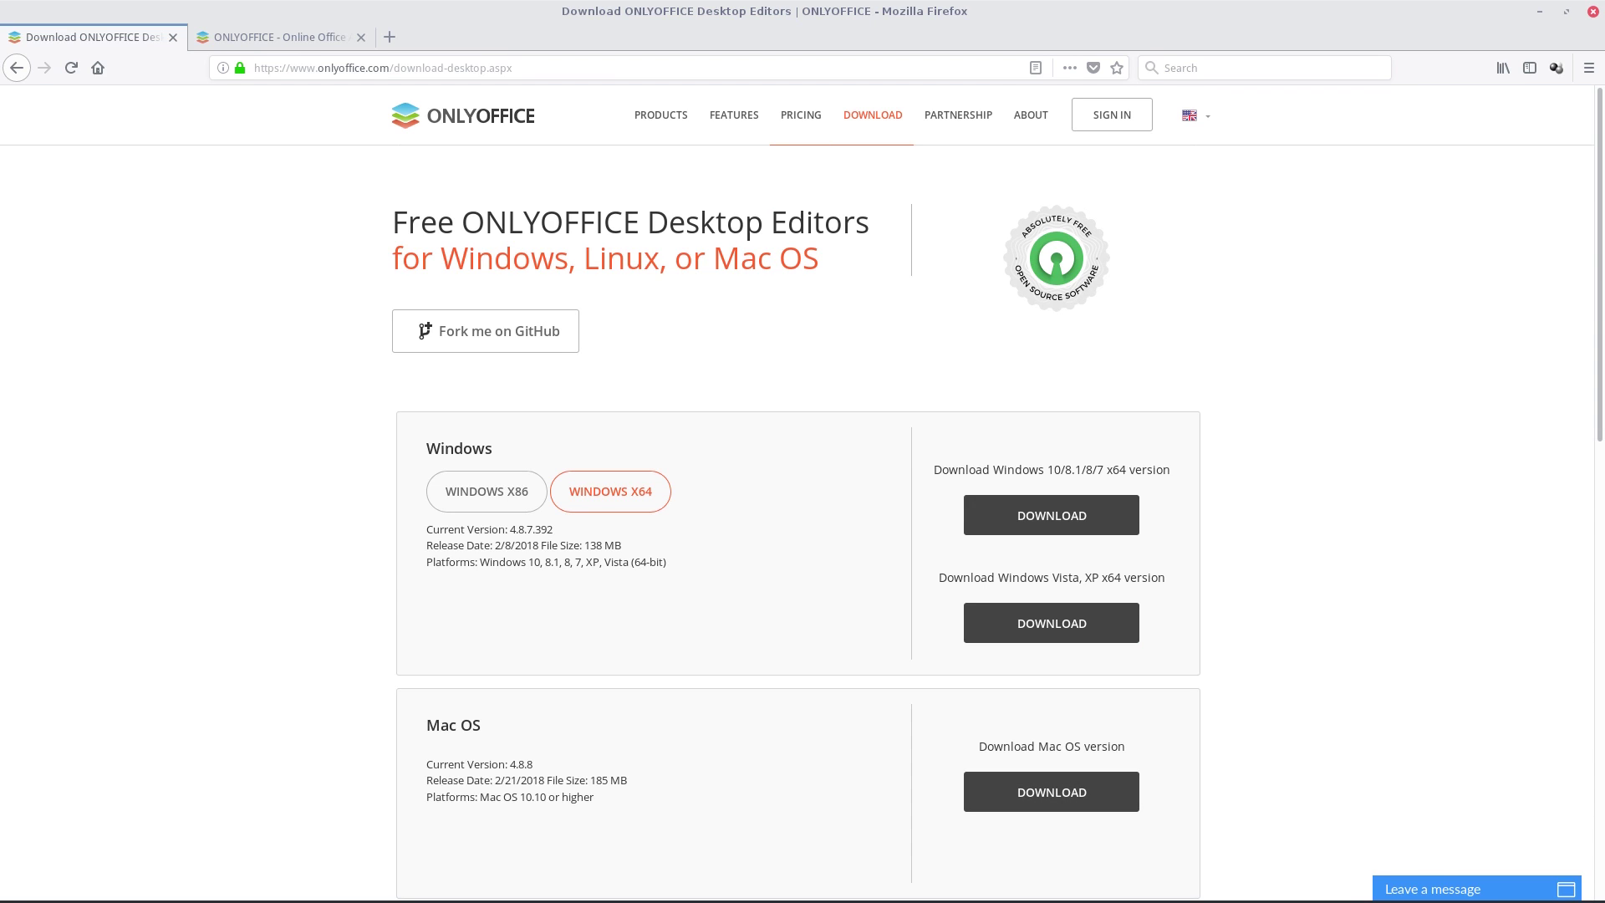
# Check cloud service pricing with users lowered from 20 to 4, then return to ONLYOFFICE
pyautogui.moveTo(800, 115)
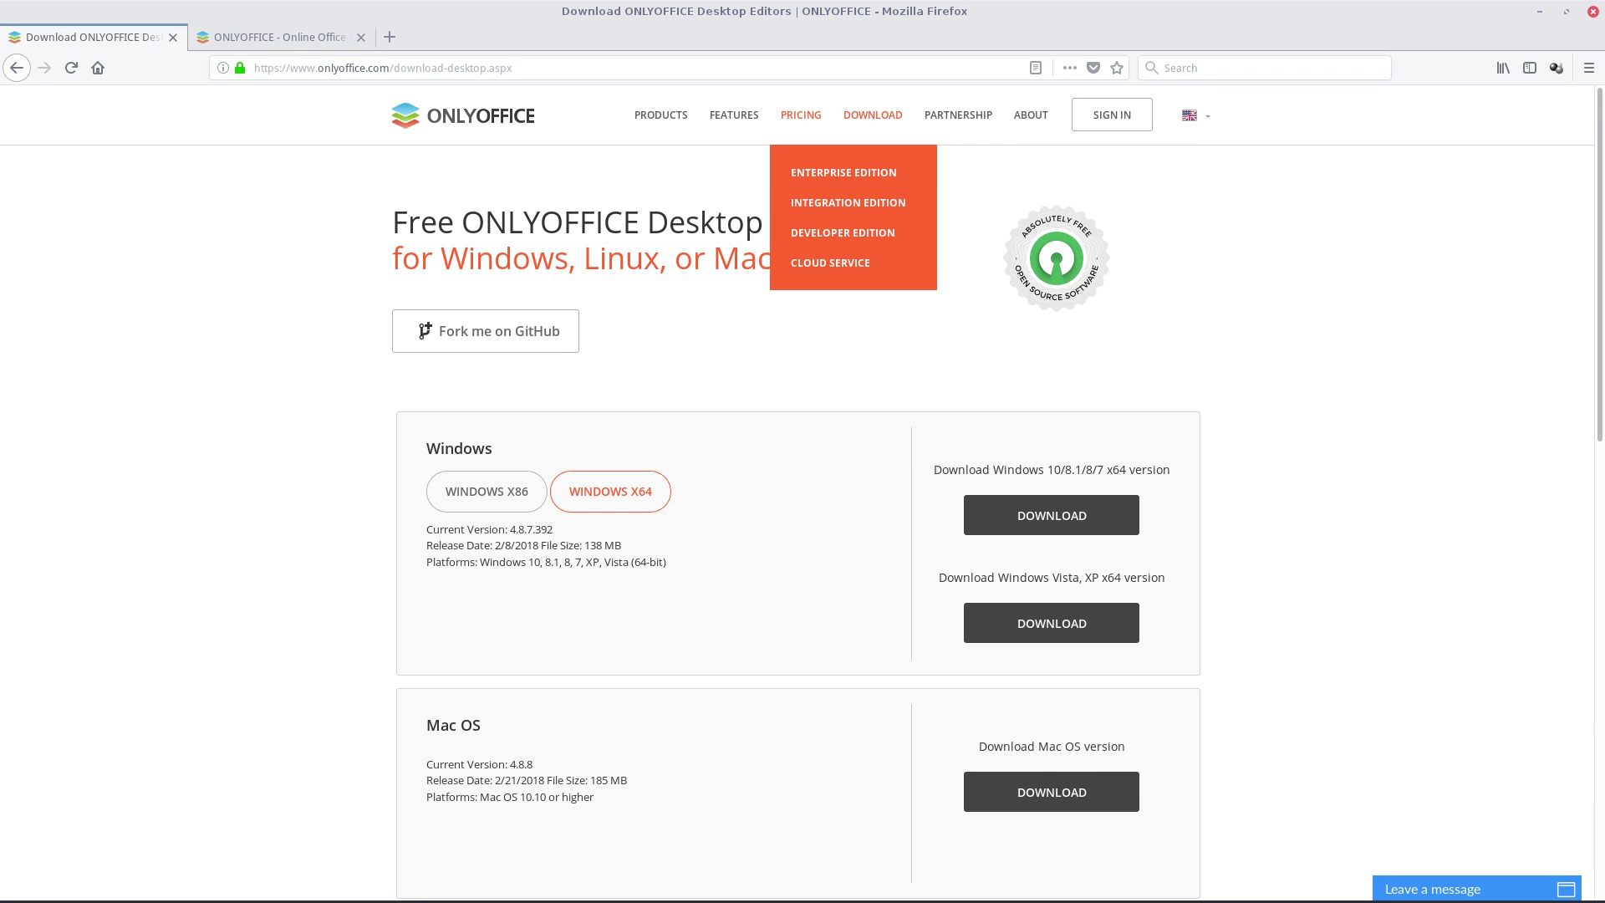
pyautogui.click(830, 262)
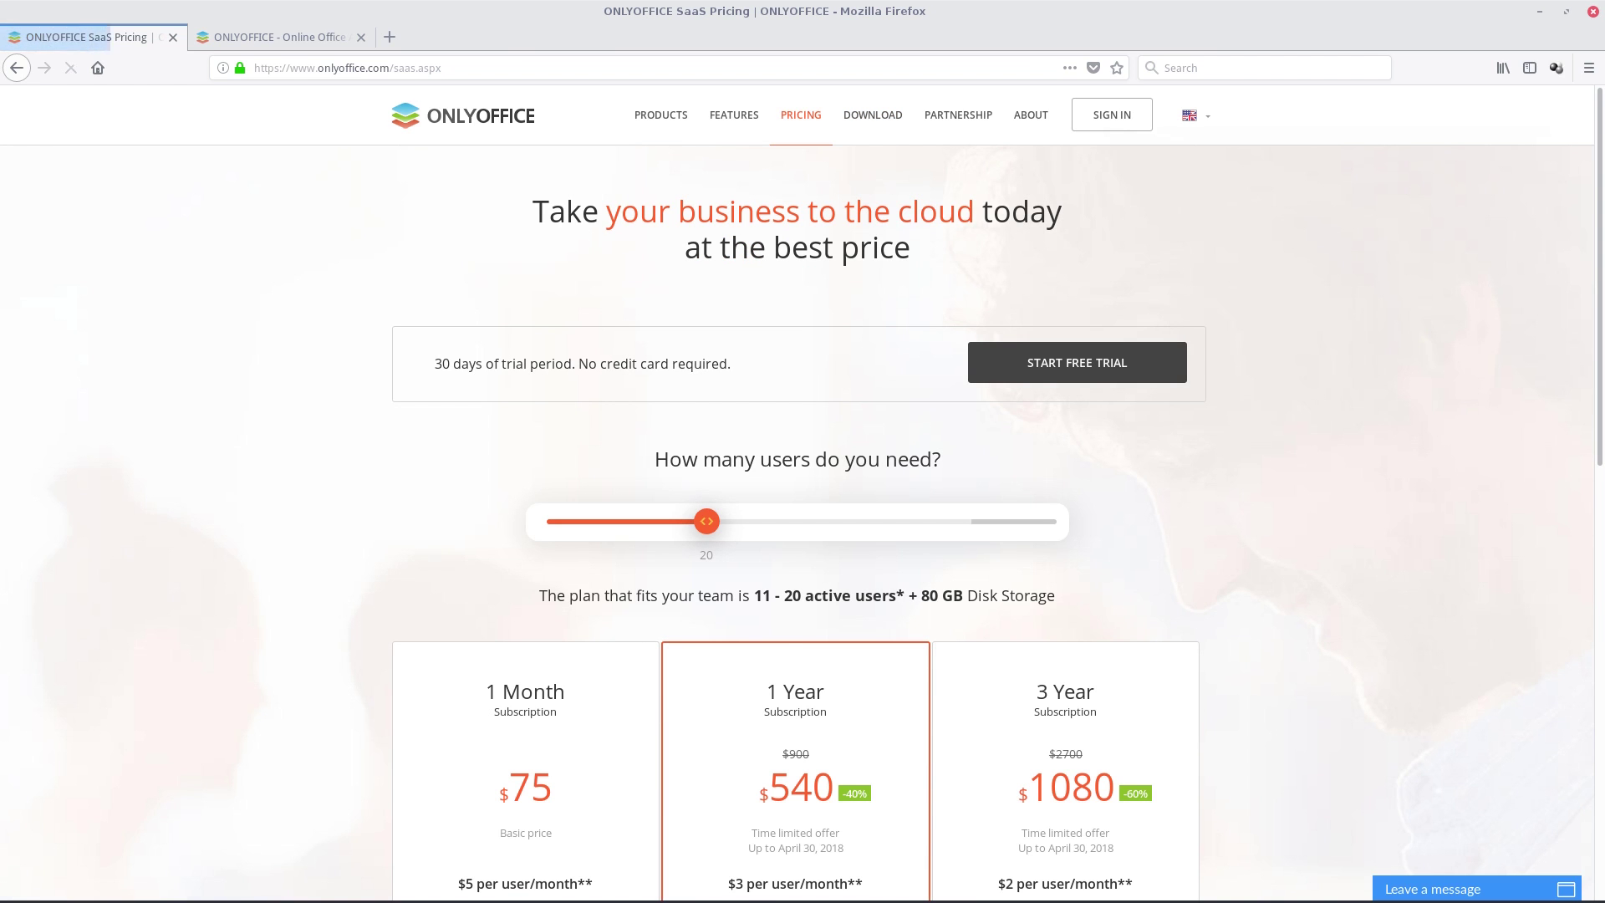
pyautogui.scroll(-2, 802, 502)
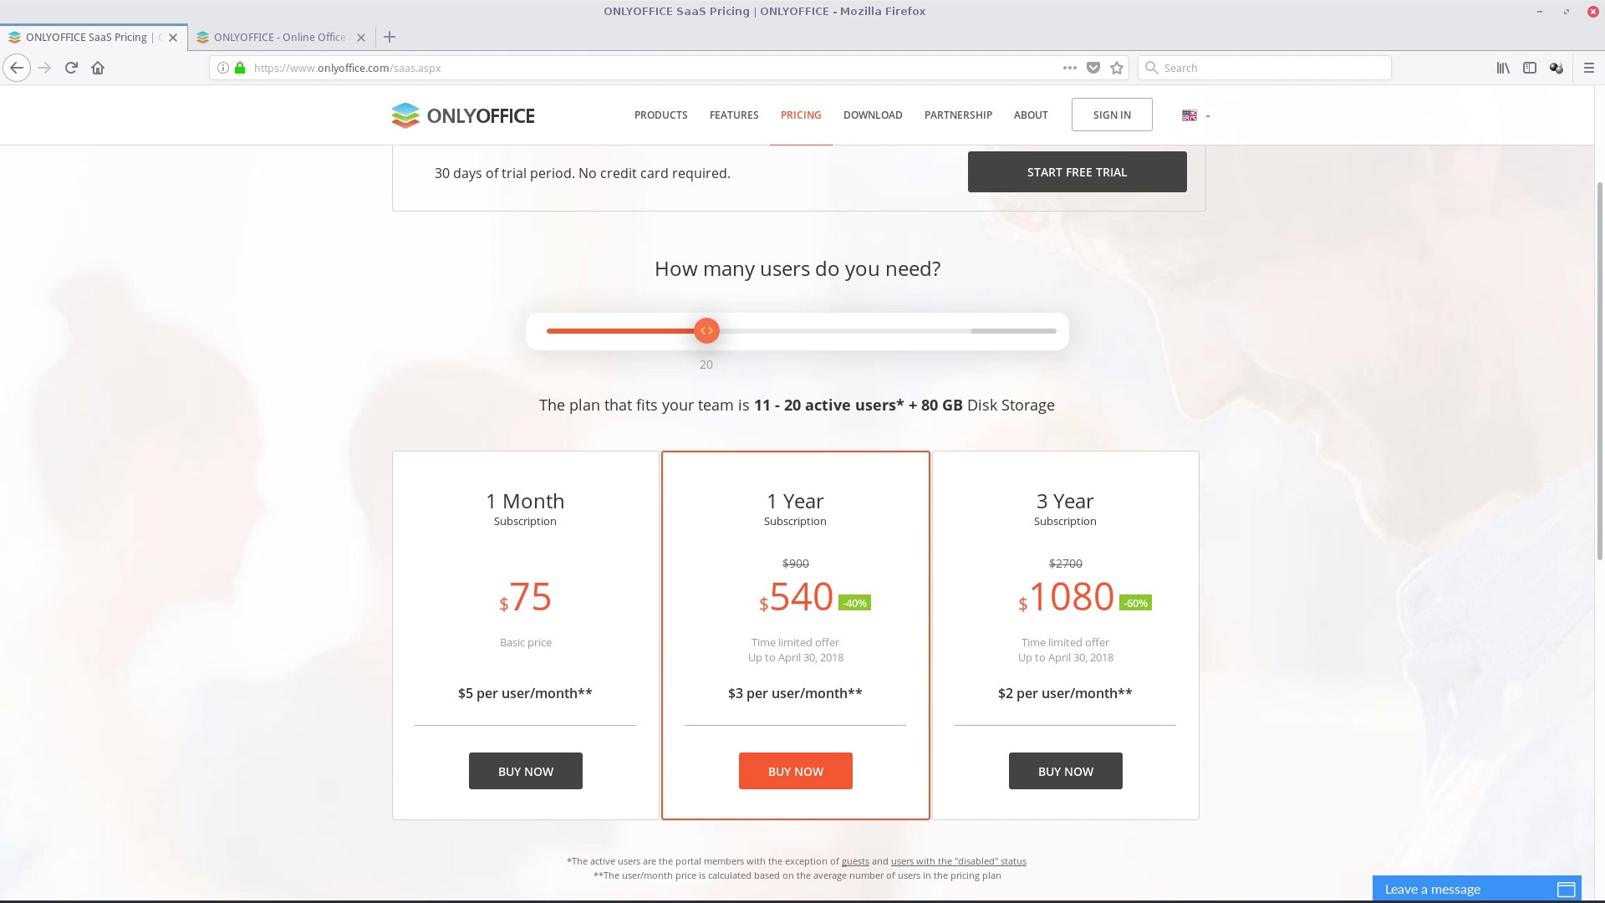
pyautogui.moveTo(706, 330); pyautogui.dragTo(602, 330)
pyautogui.press('Left')
pyautogui.press('Left')
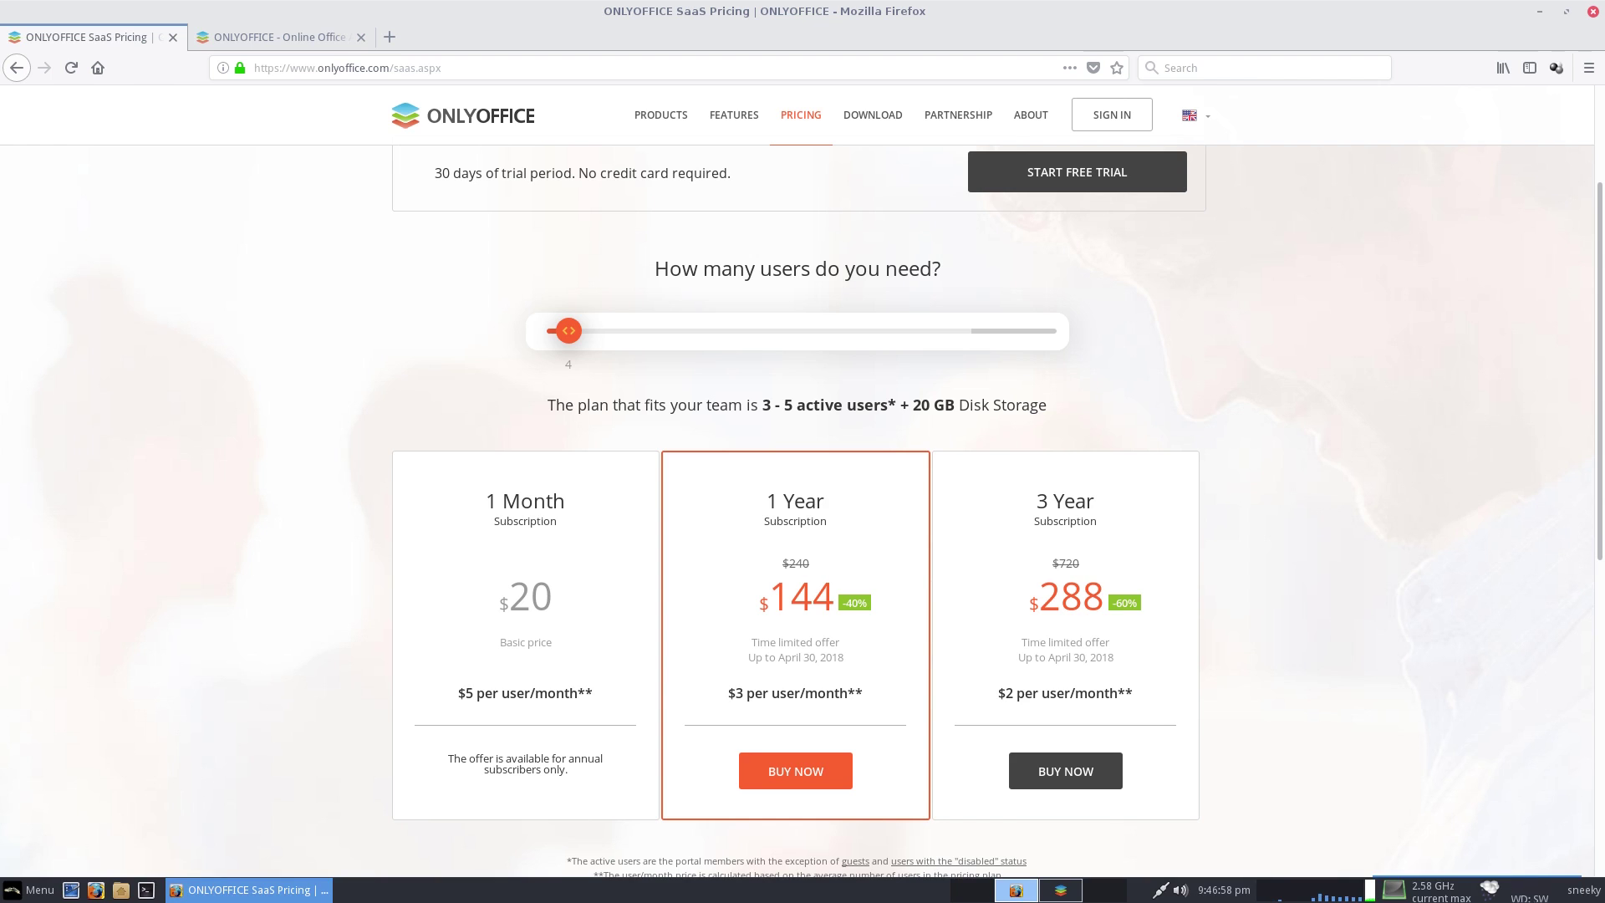
pyautogui.click(1060, 889)
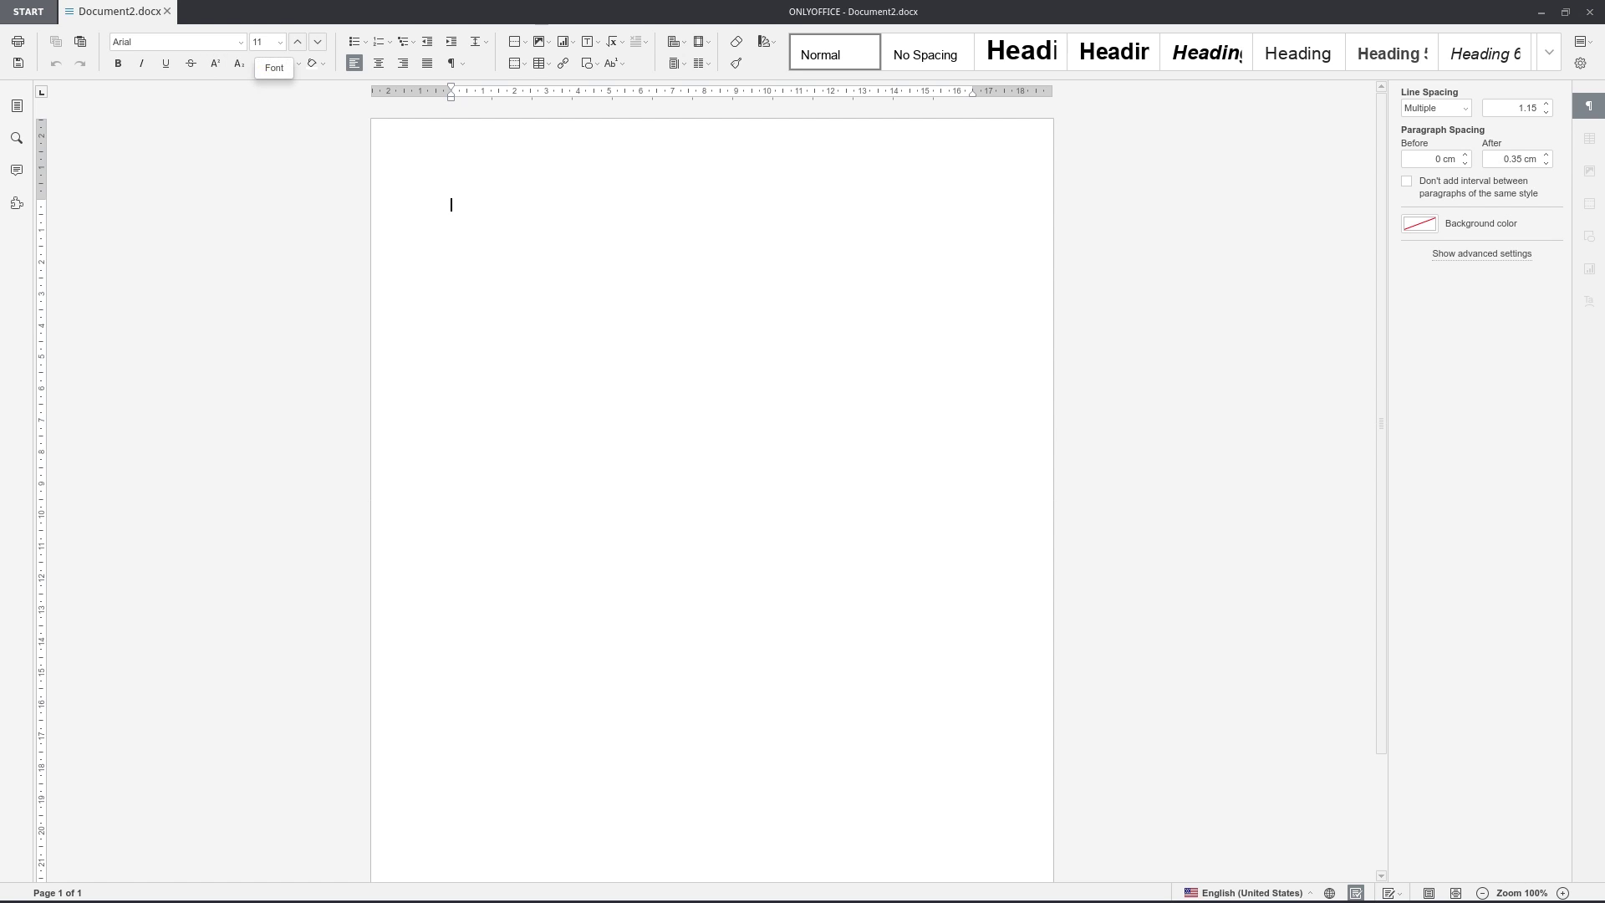
# Set the font to Ubuntu size 28 and type 'This is my document, sory'
pyautogui.click(175, 42)
pyautogui.scroll(-3, 249, 250)
pyautogui.scroll(-10, 249, 251)
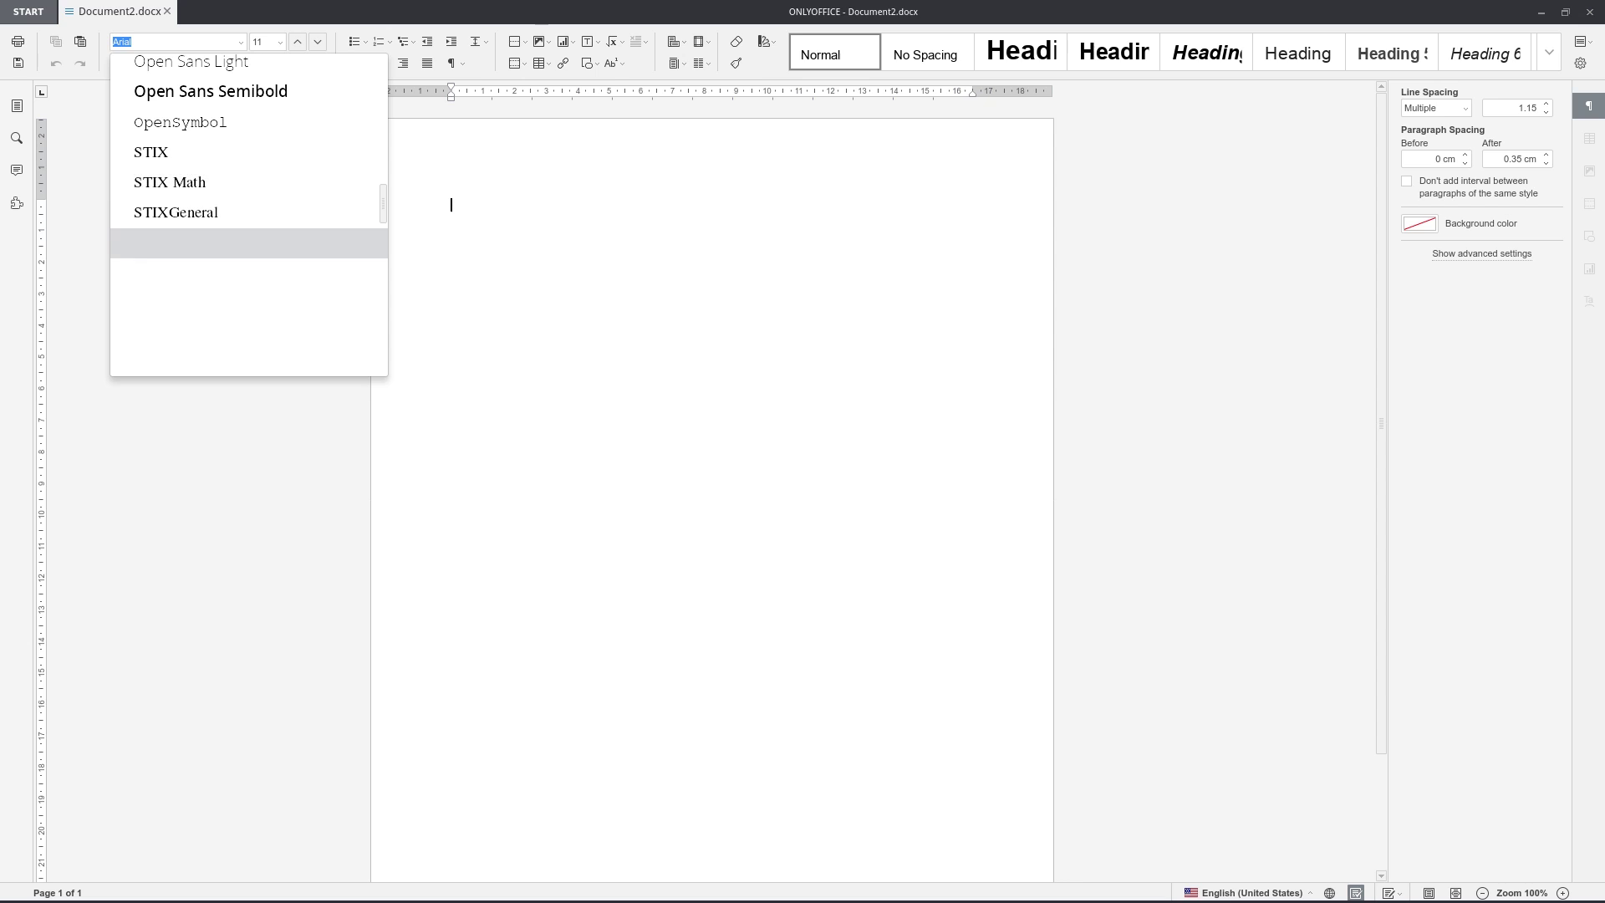
pyautogui.scroll(-5, 249, 251)
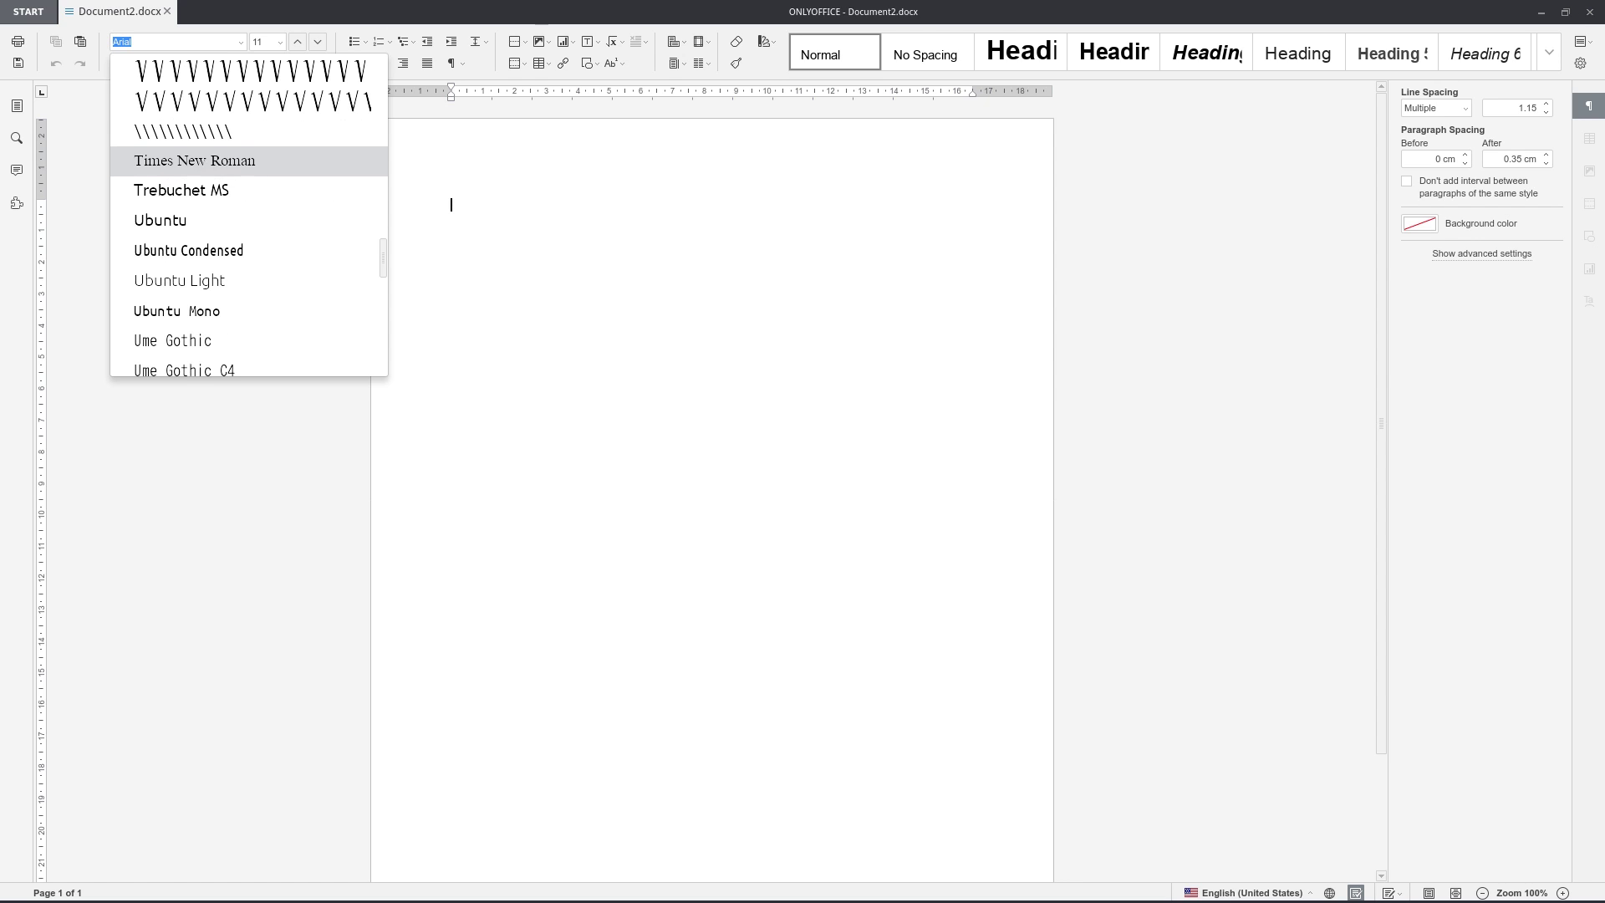
pyautogui.click(160, 220)
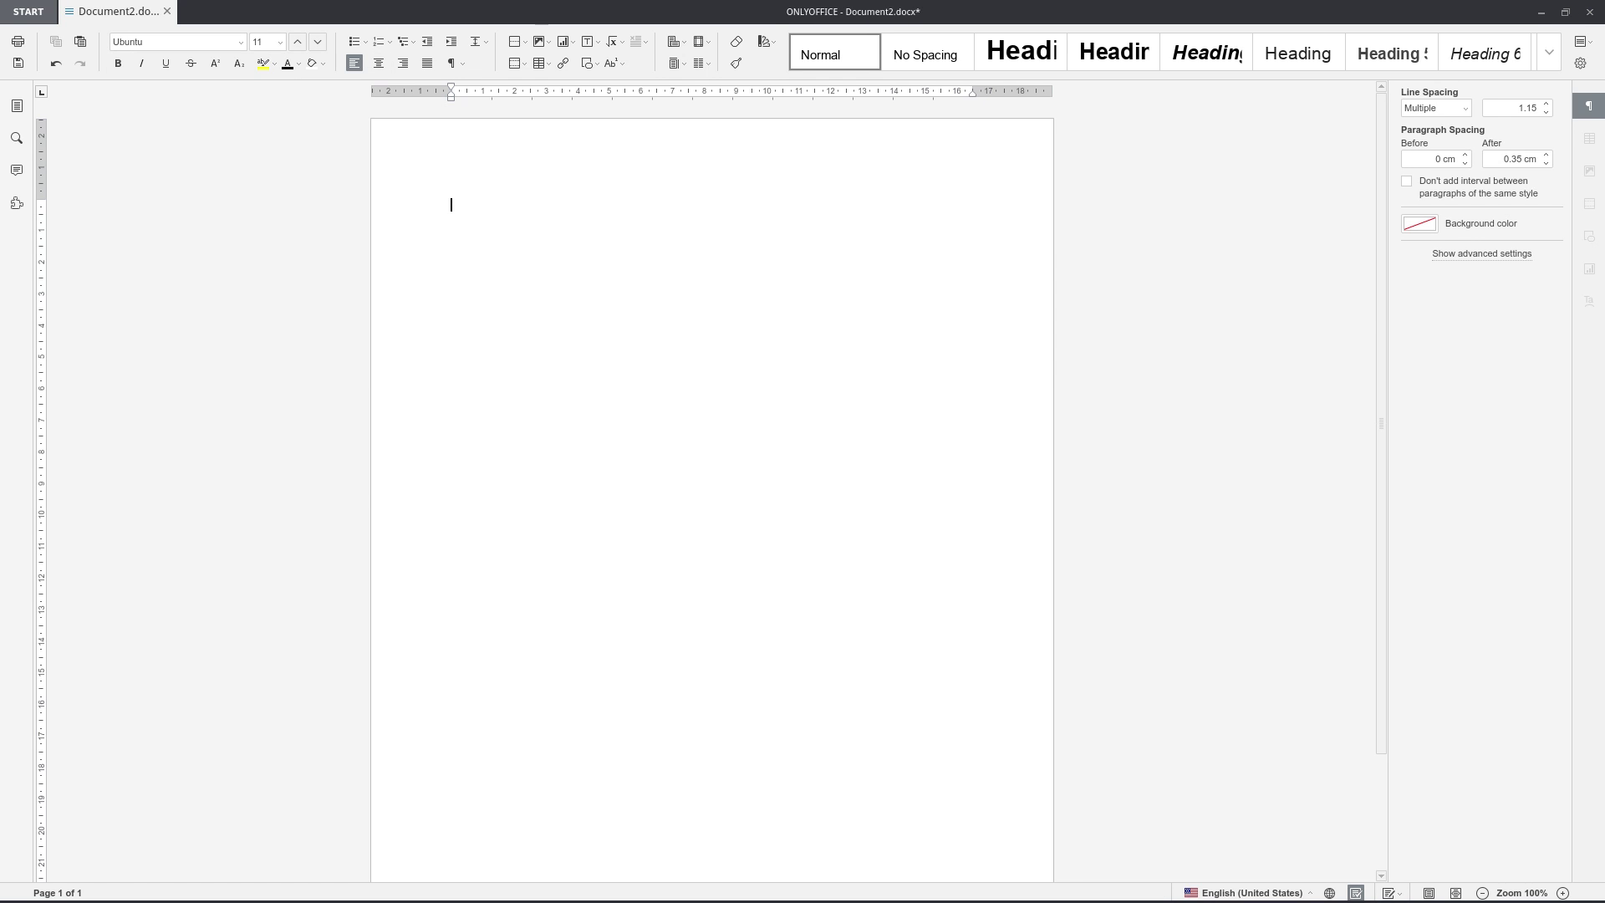
pyautogui.click(265, 42)
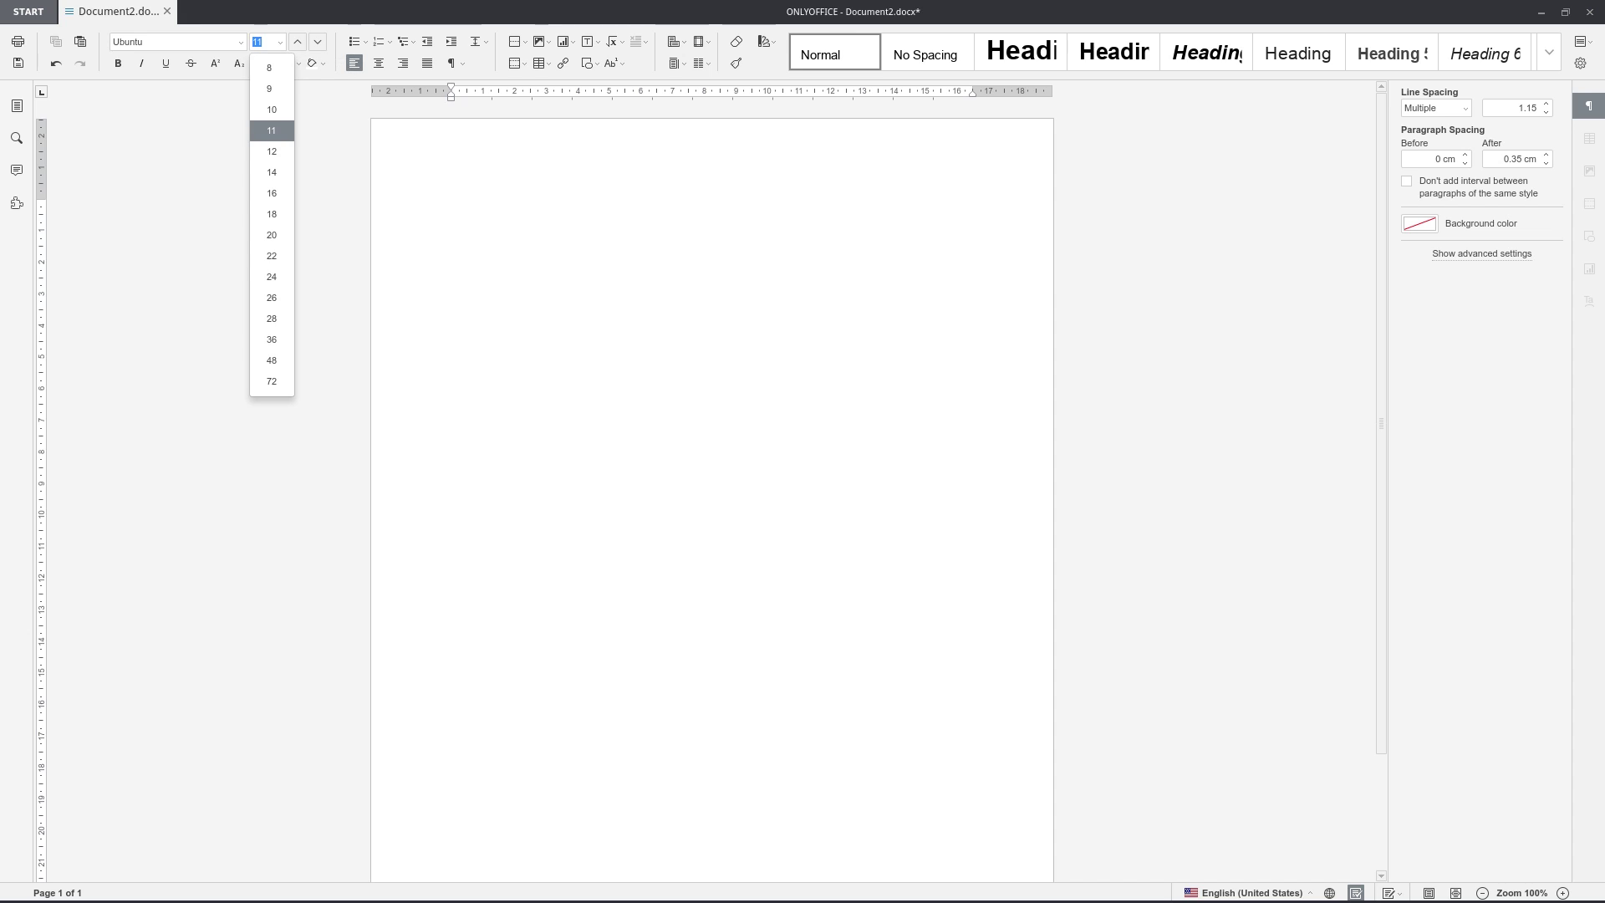
pyautogui.click(271, 318)
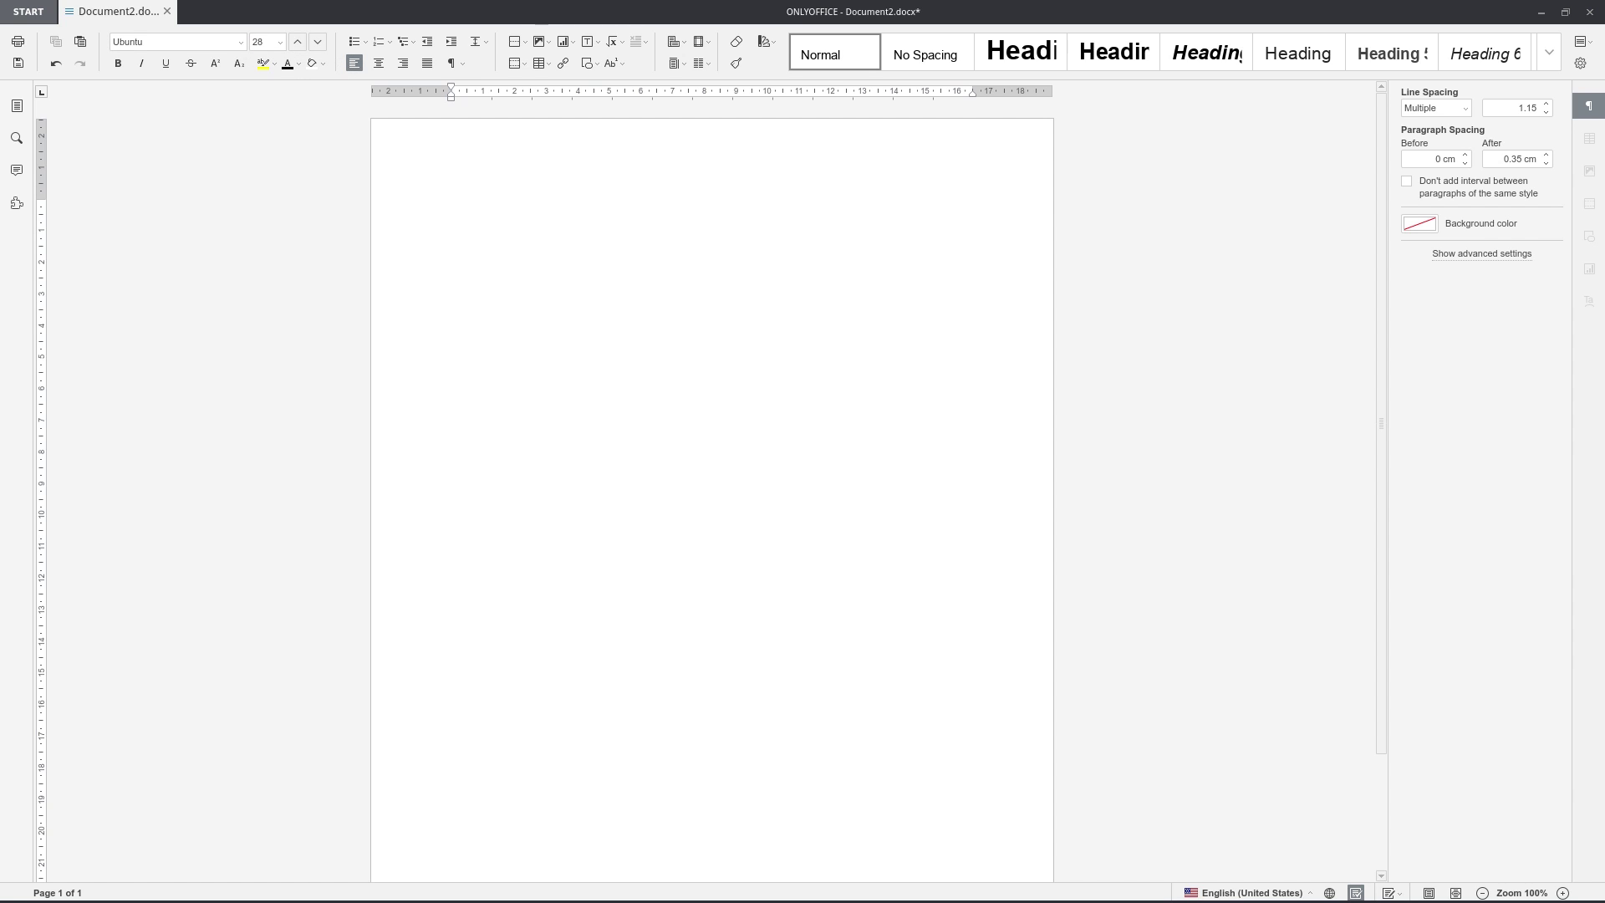
pyautogui.write('This is m')
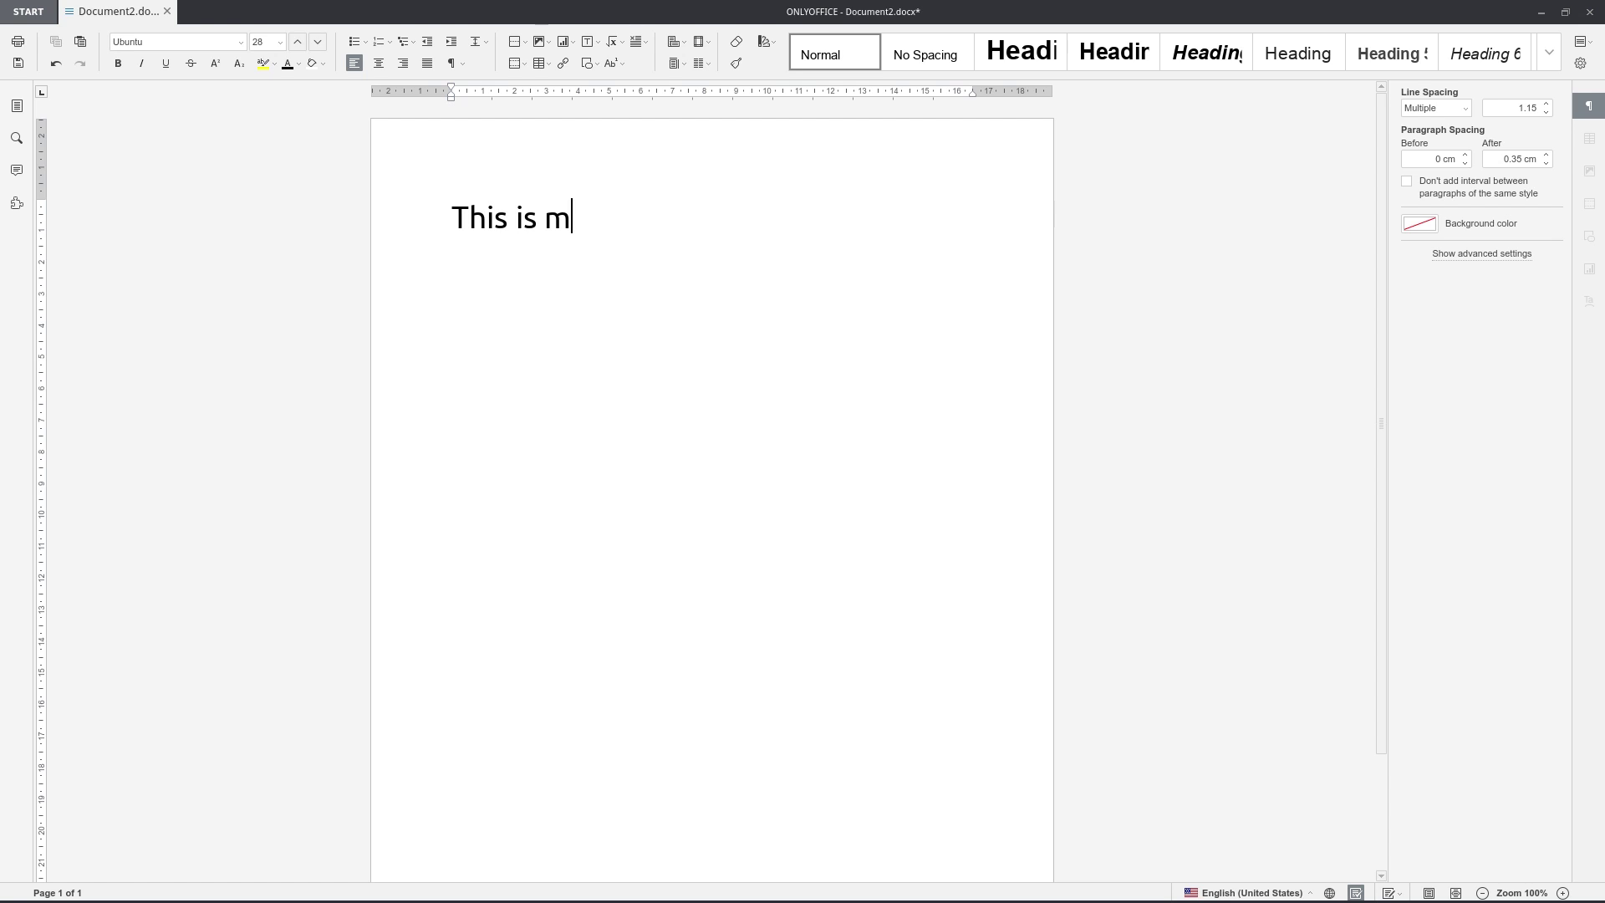
pyautogui.write('y document')
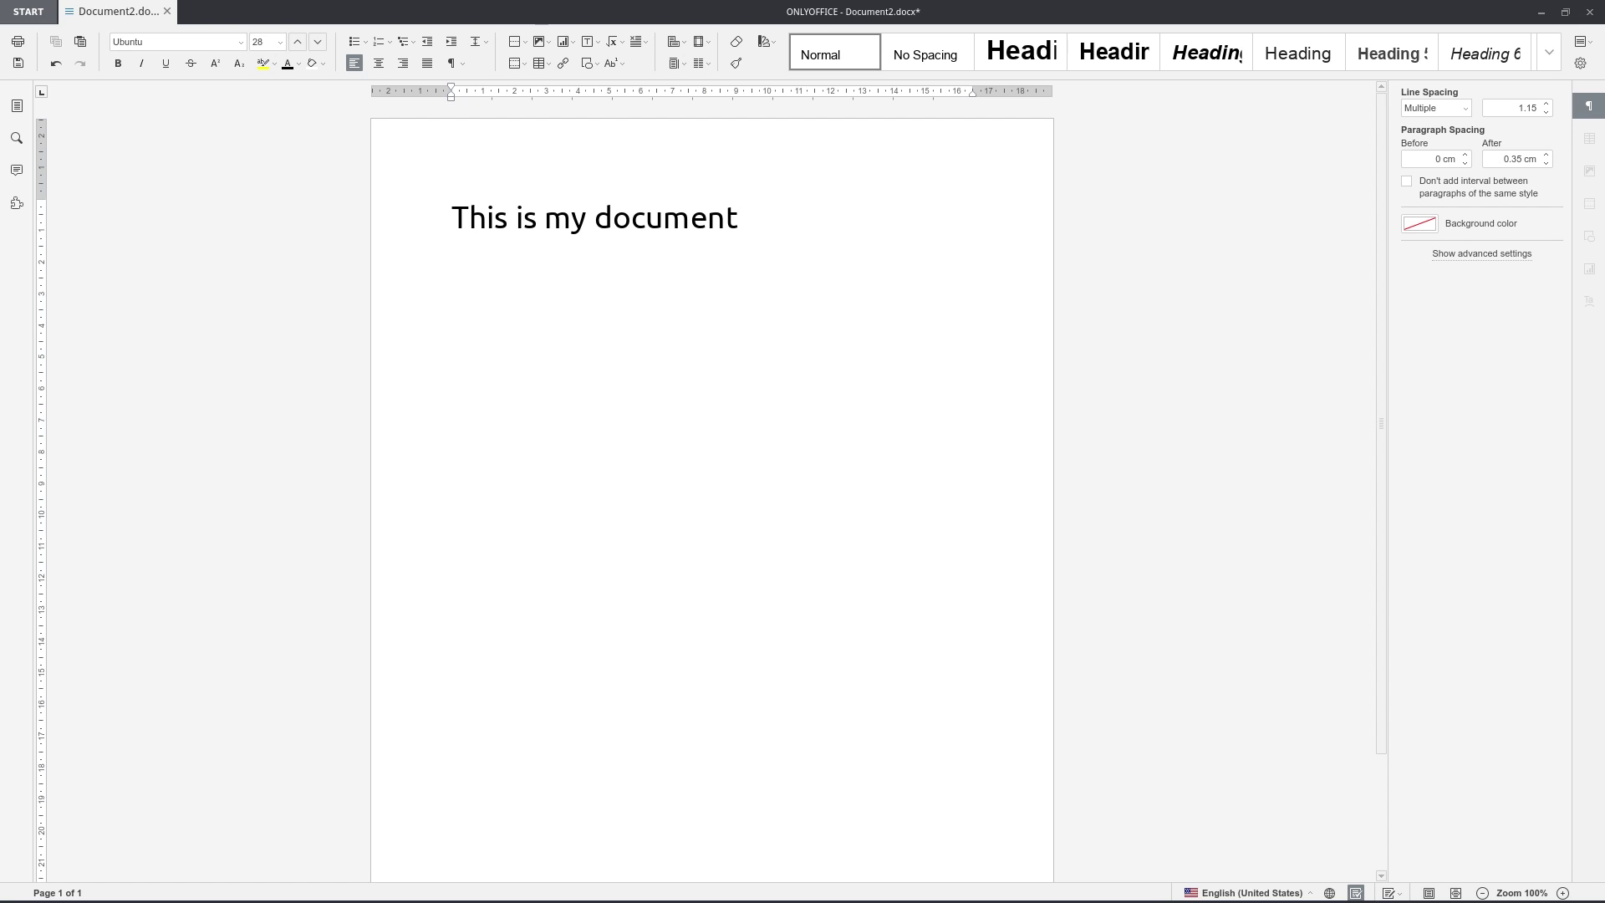
pyautogui.write(', sory')
# Replace 'sory' with the suggested 'sorry' and go back to the start page
pyautogui.rightClick(786, 216)
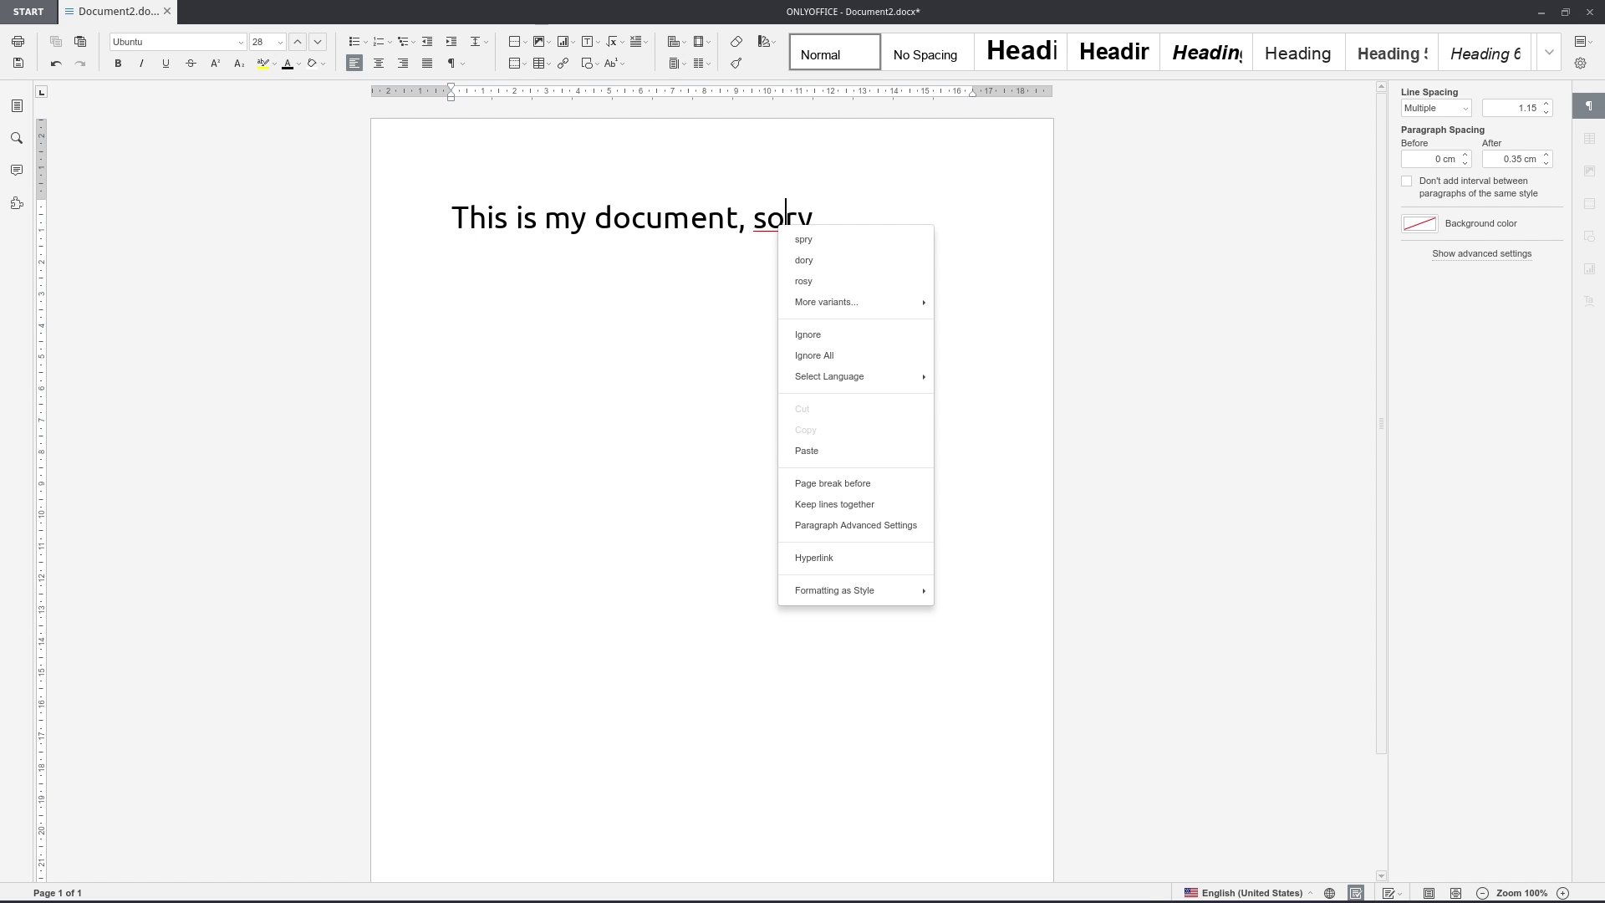
pyautogui.press('Down')
pyautogui.press('Down')
pyautogui.press('Down')
pyautogui.press('Down')
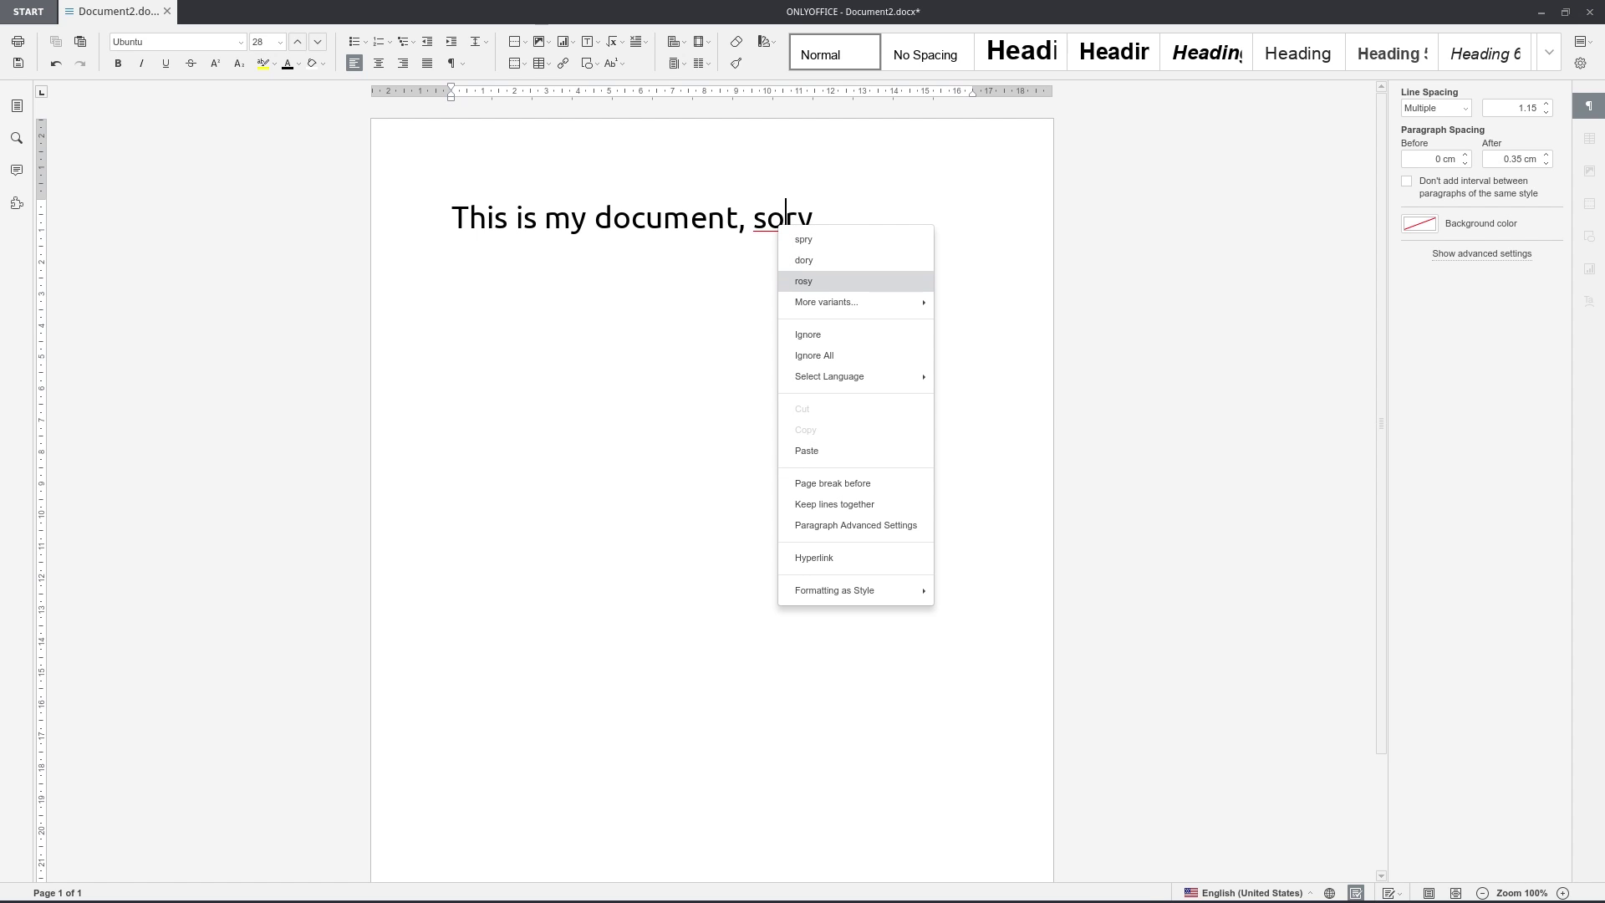
pyautogui.press('Right')
pyautogui.press('Down')
pyautogui.press('Down')
pyautogui.press('Down')
pyautogui.press('Down')
pyautogui.press('Down')
pyautogui.press('Down')
pyautogui.press('Down')
pyautogui.press('Down')
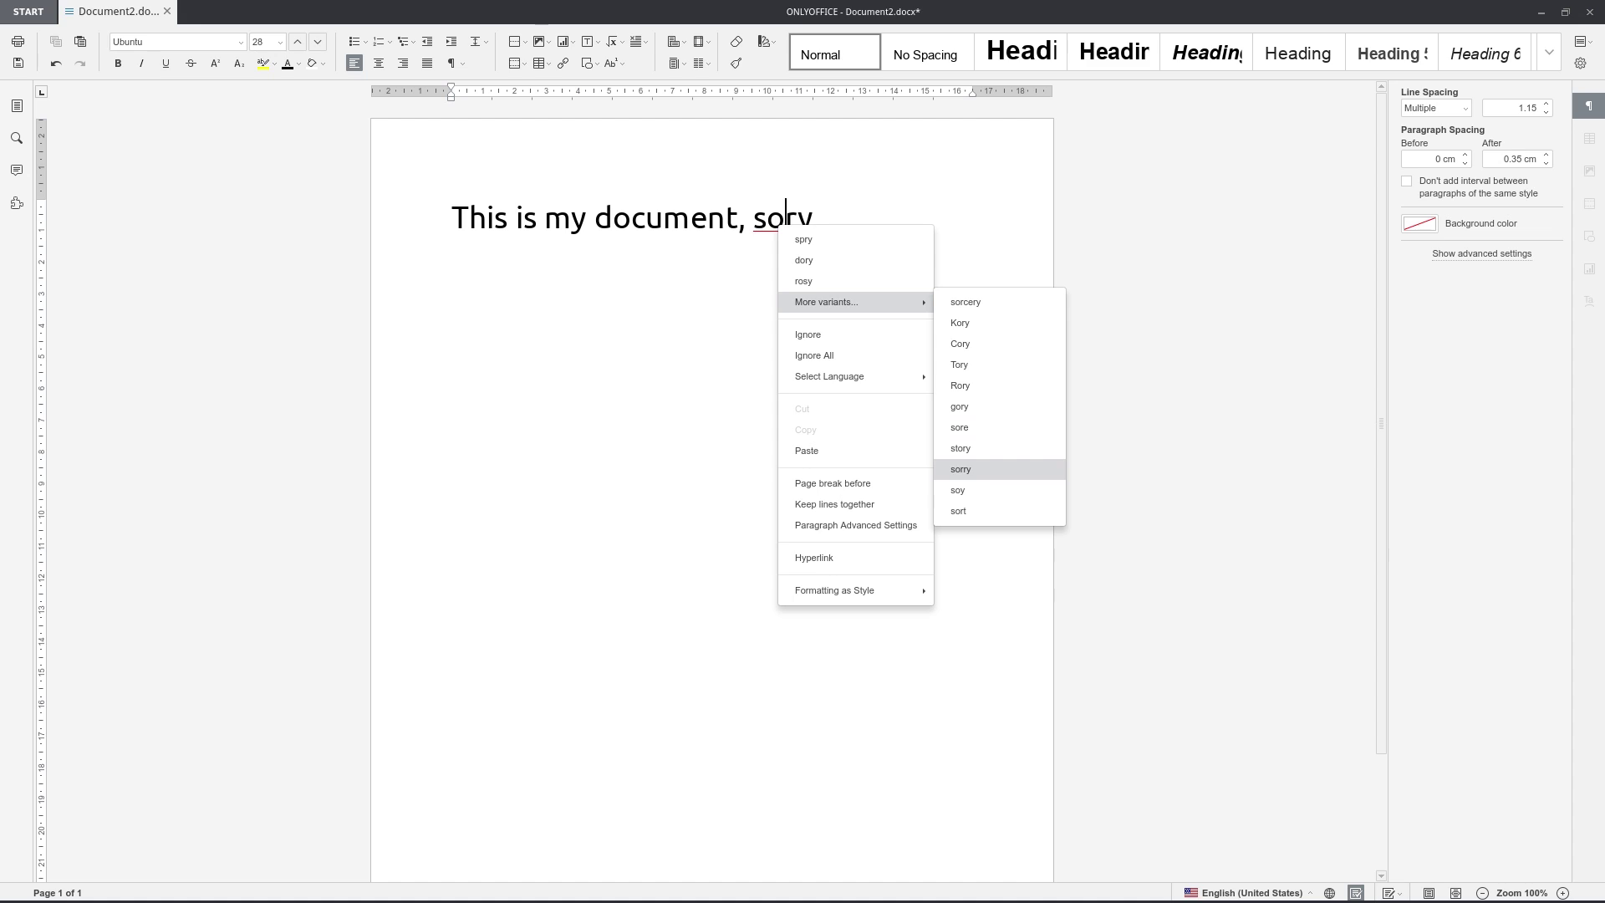
pyautogui.press('Return')
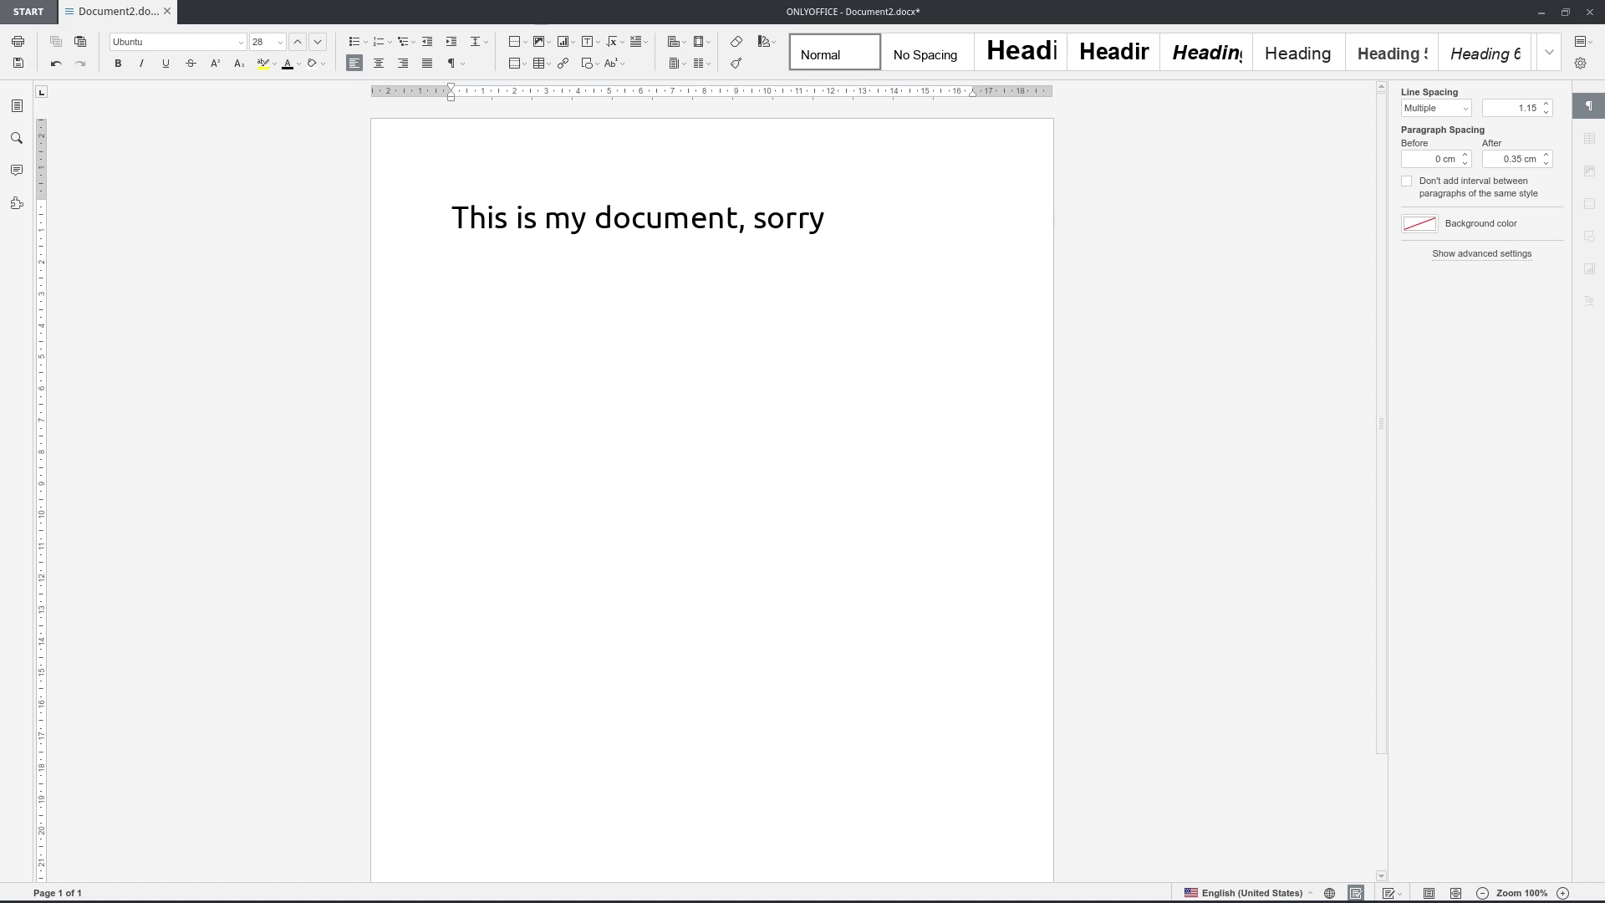
pyautogui.click(28, 11)
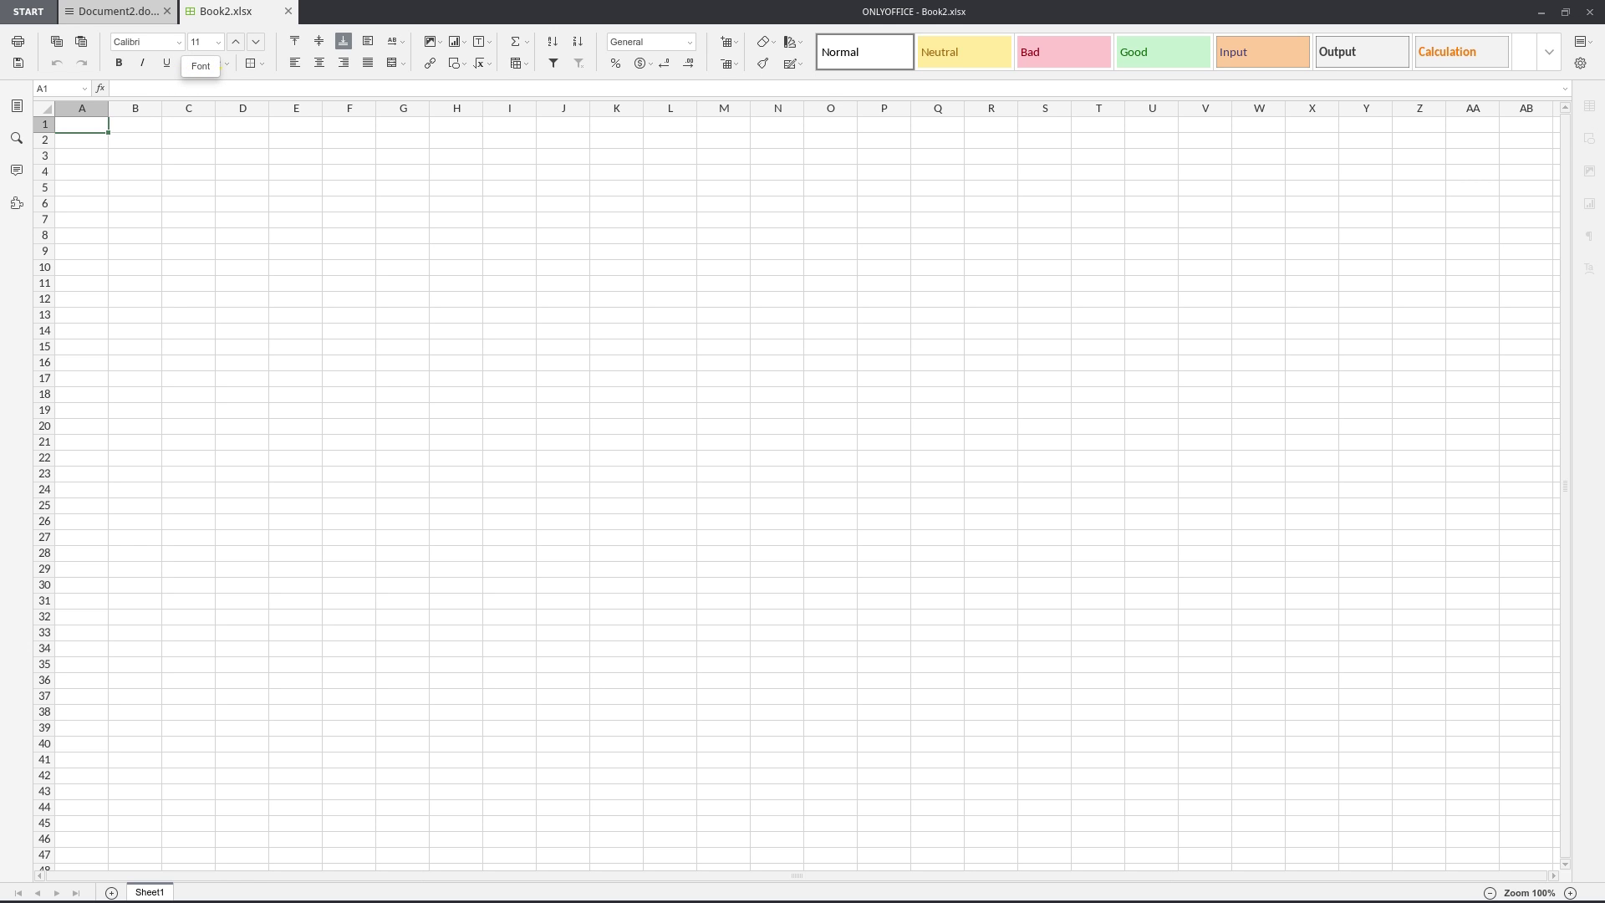
# Format cell A1 in Comic Sans MS at size 26, then return to the start page
pyautogui.click(167, 42)
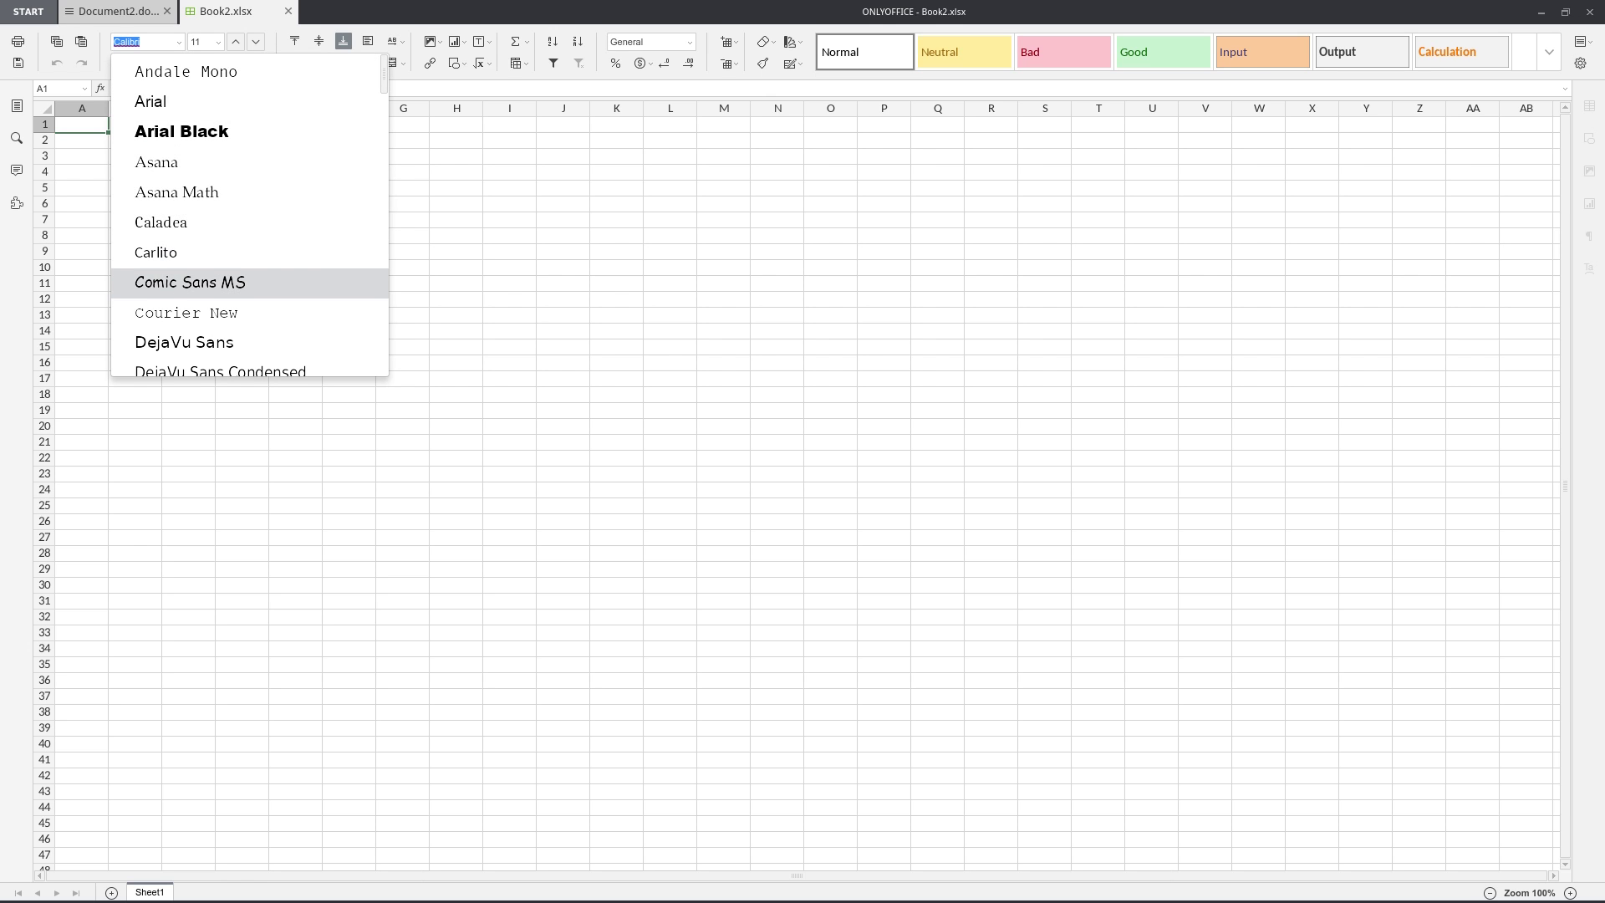
pyautogui.click(190, 282)
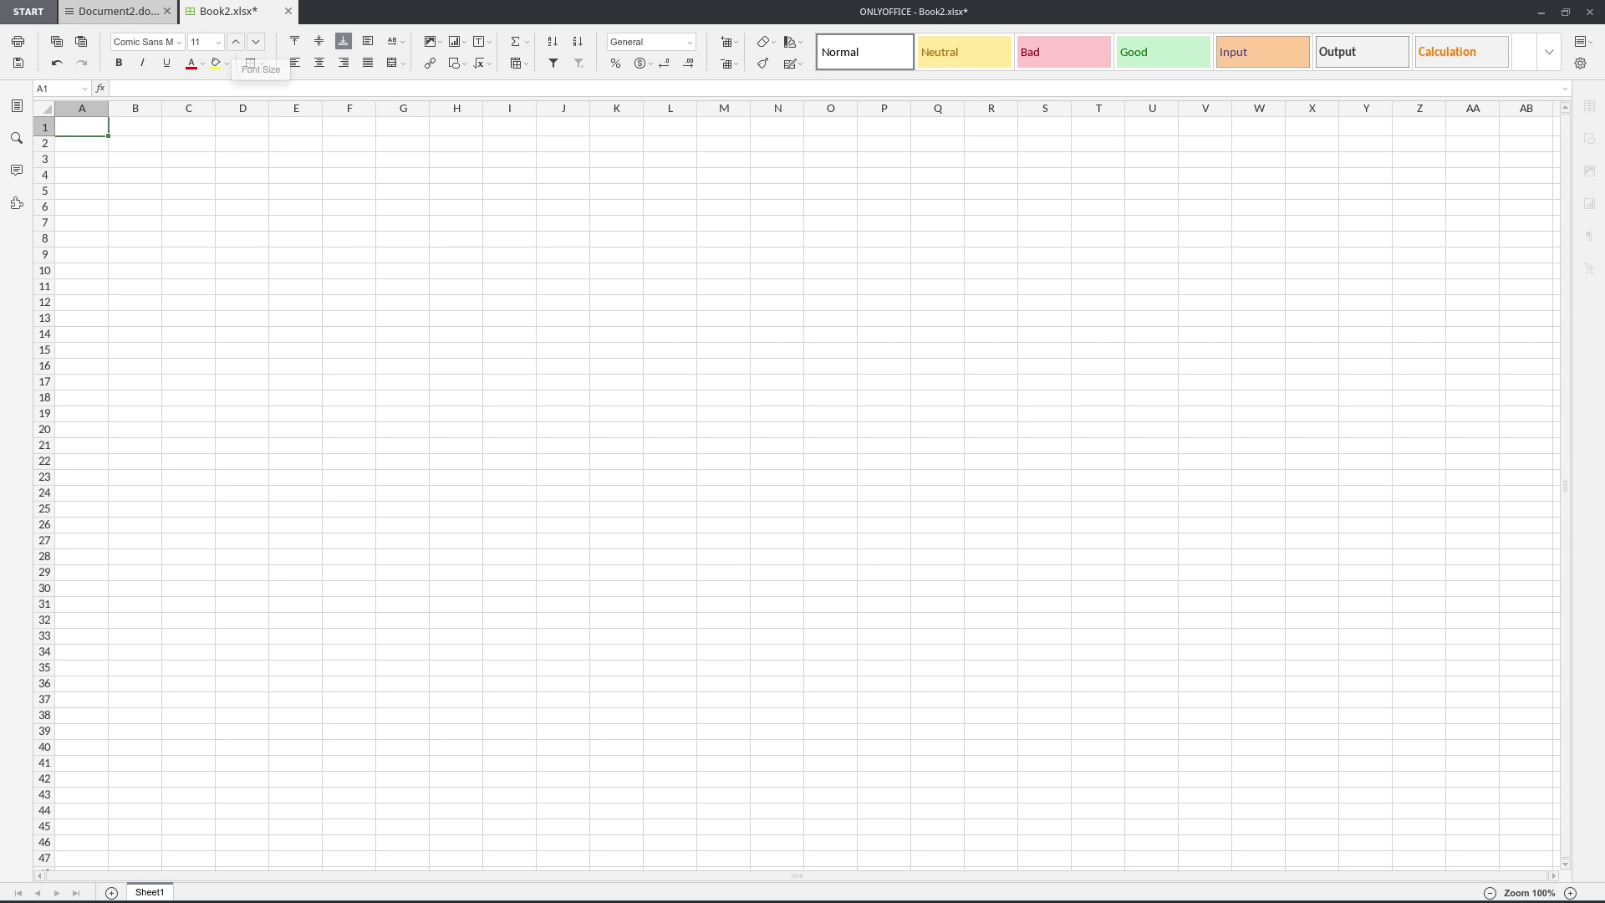
pyautogui.click(205, 42)
pyautogui.click(209, 298)
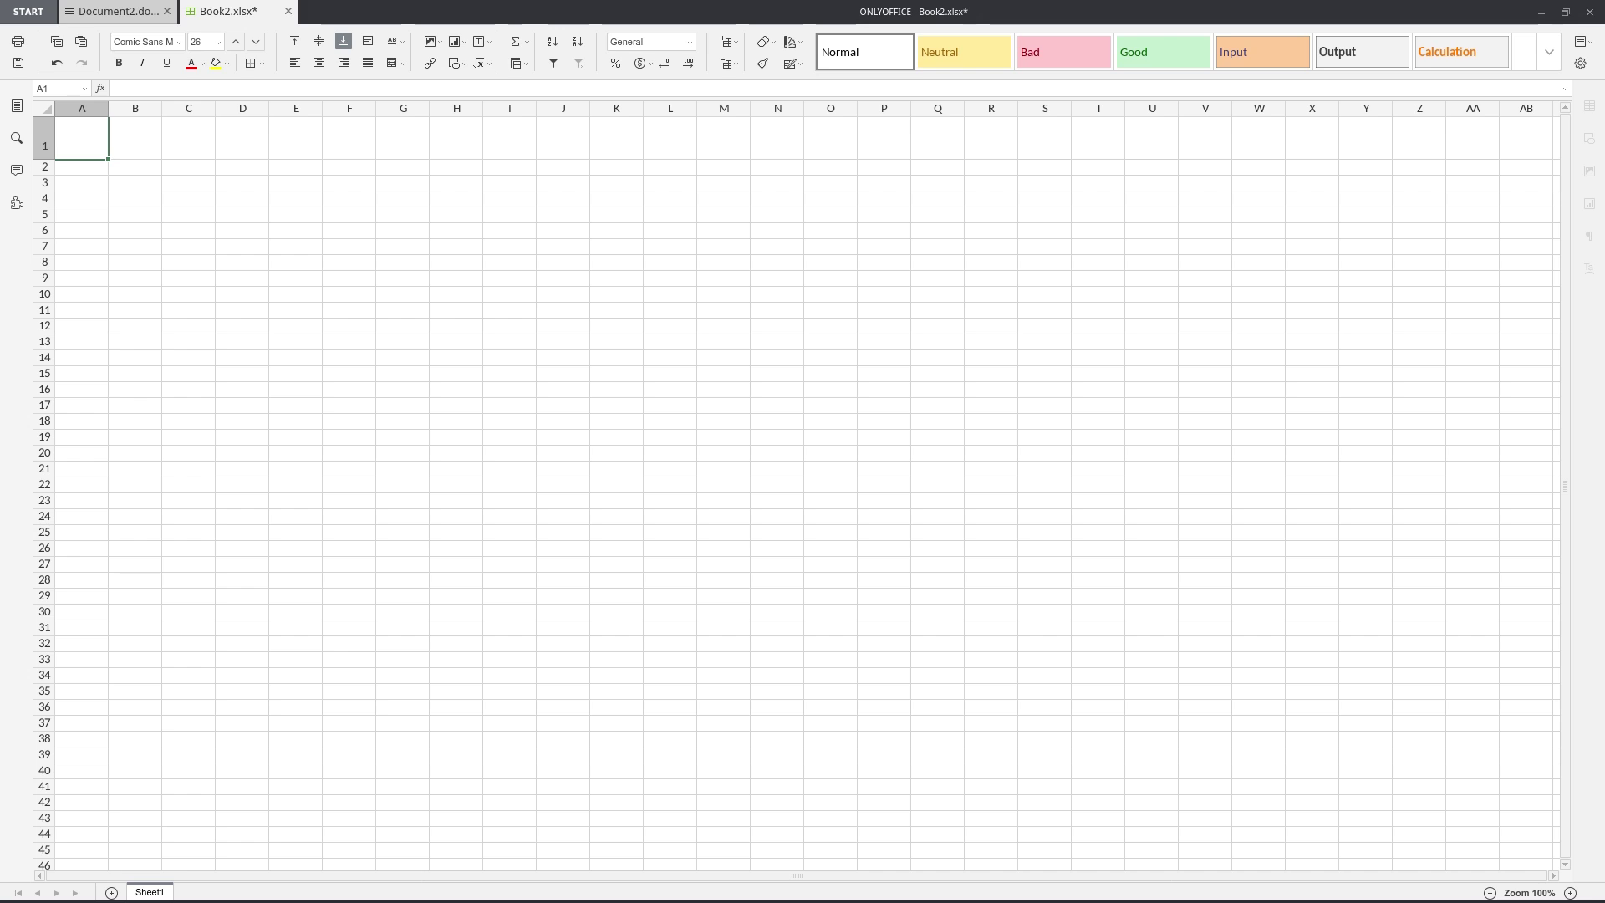
pyautogui.click(28, 11)
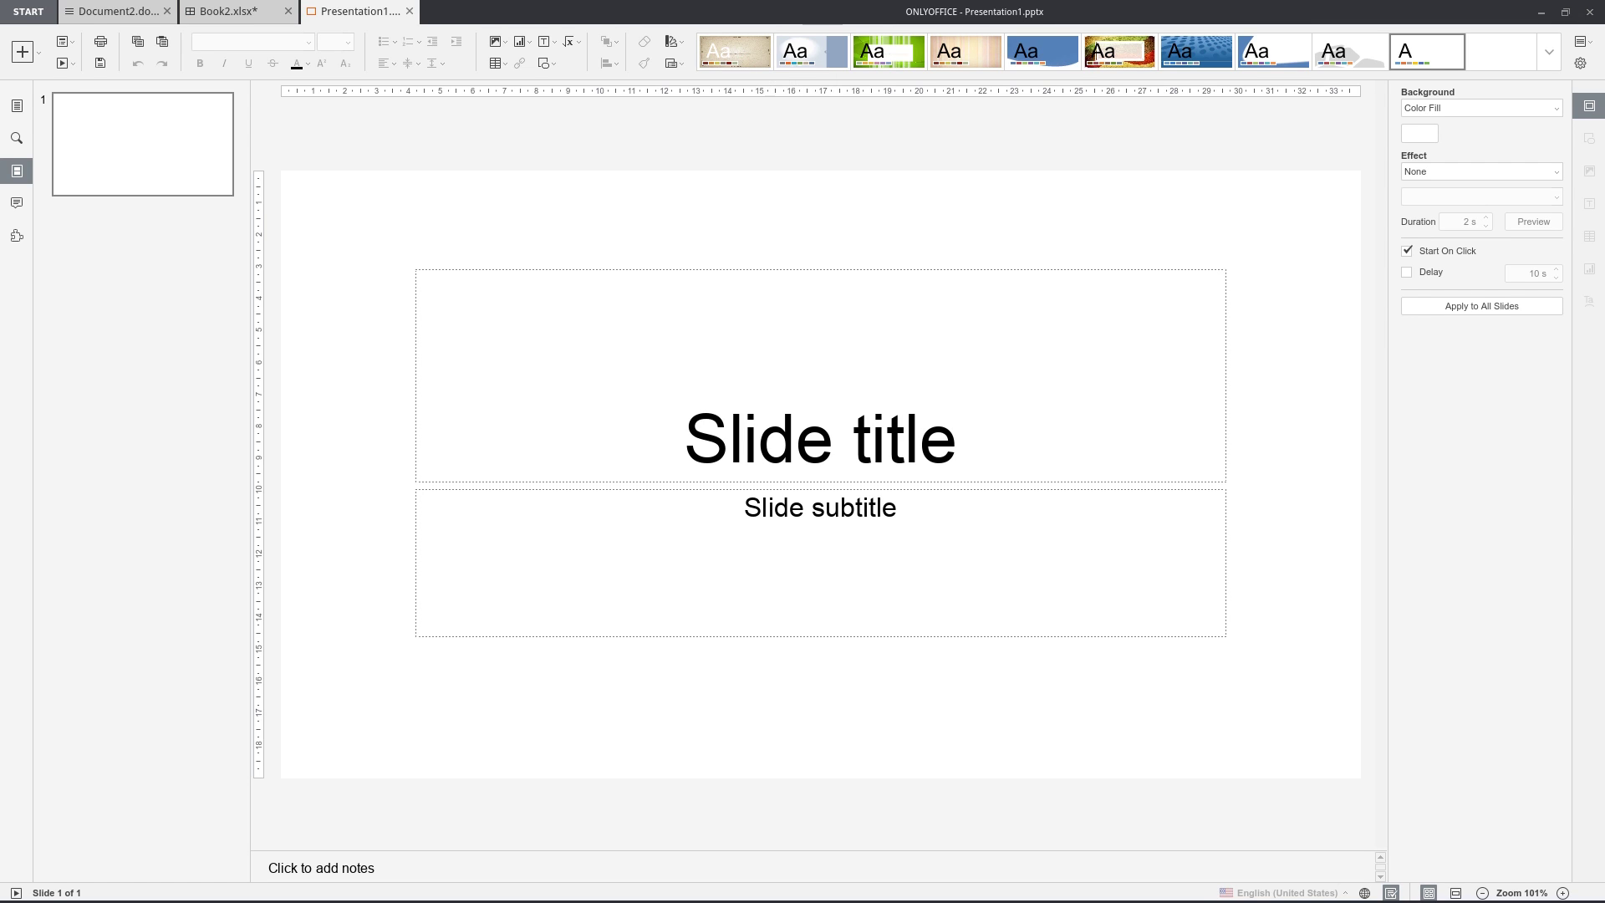
# Expand and dismiss the theme gallery without changing the theme, then return to START
pyautogui.click(1548, 52)
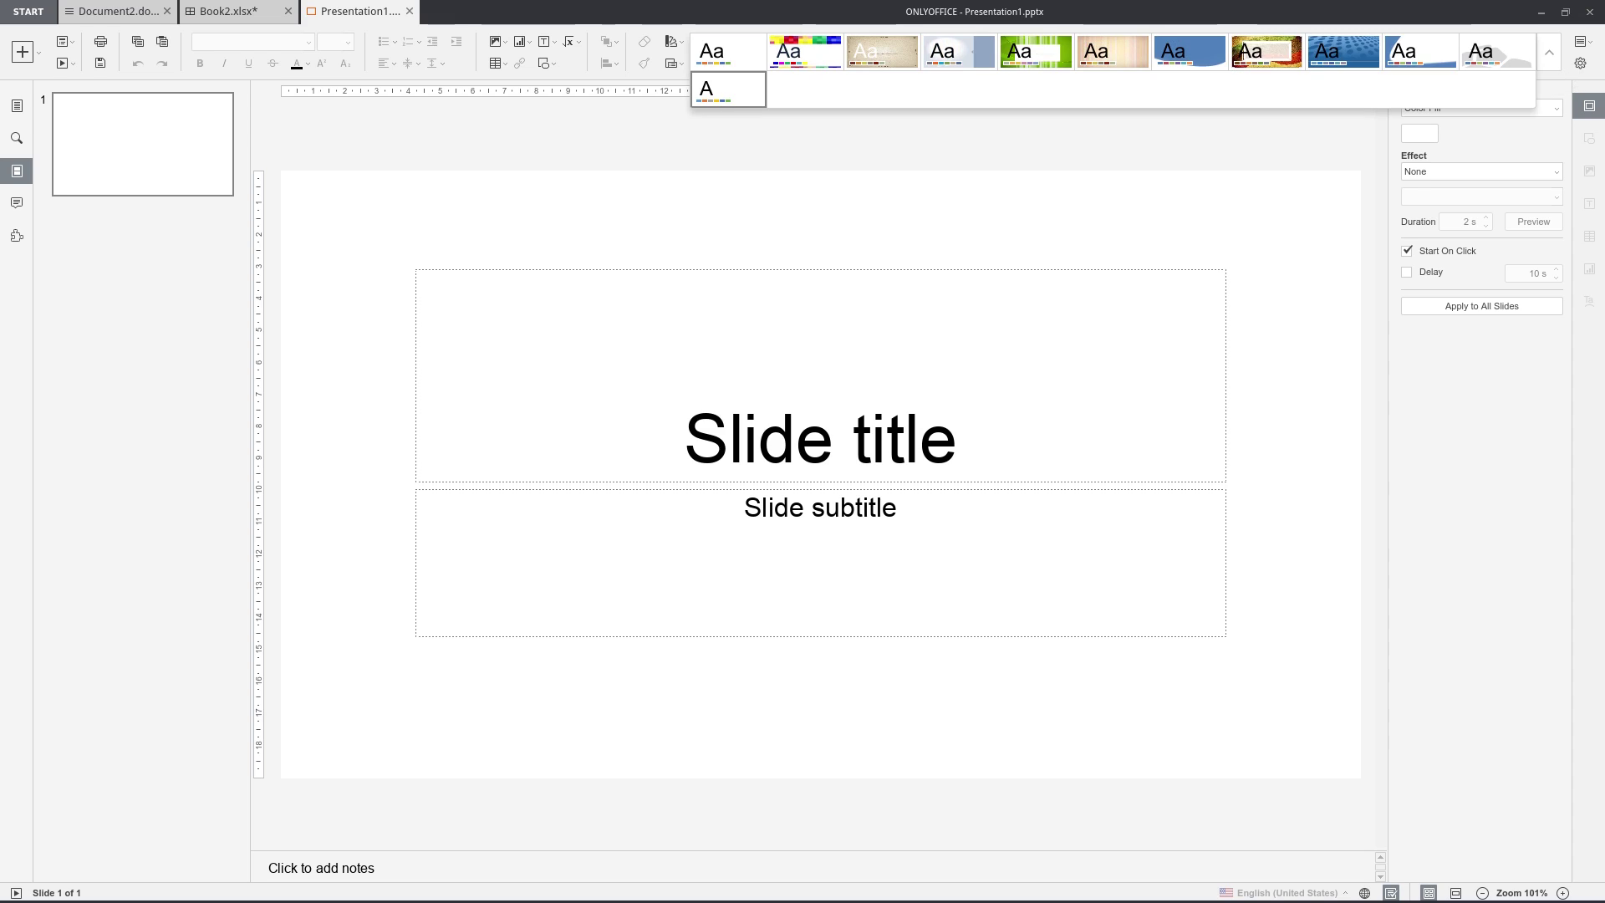
pyautogui.press('Escape')
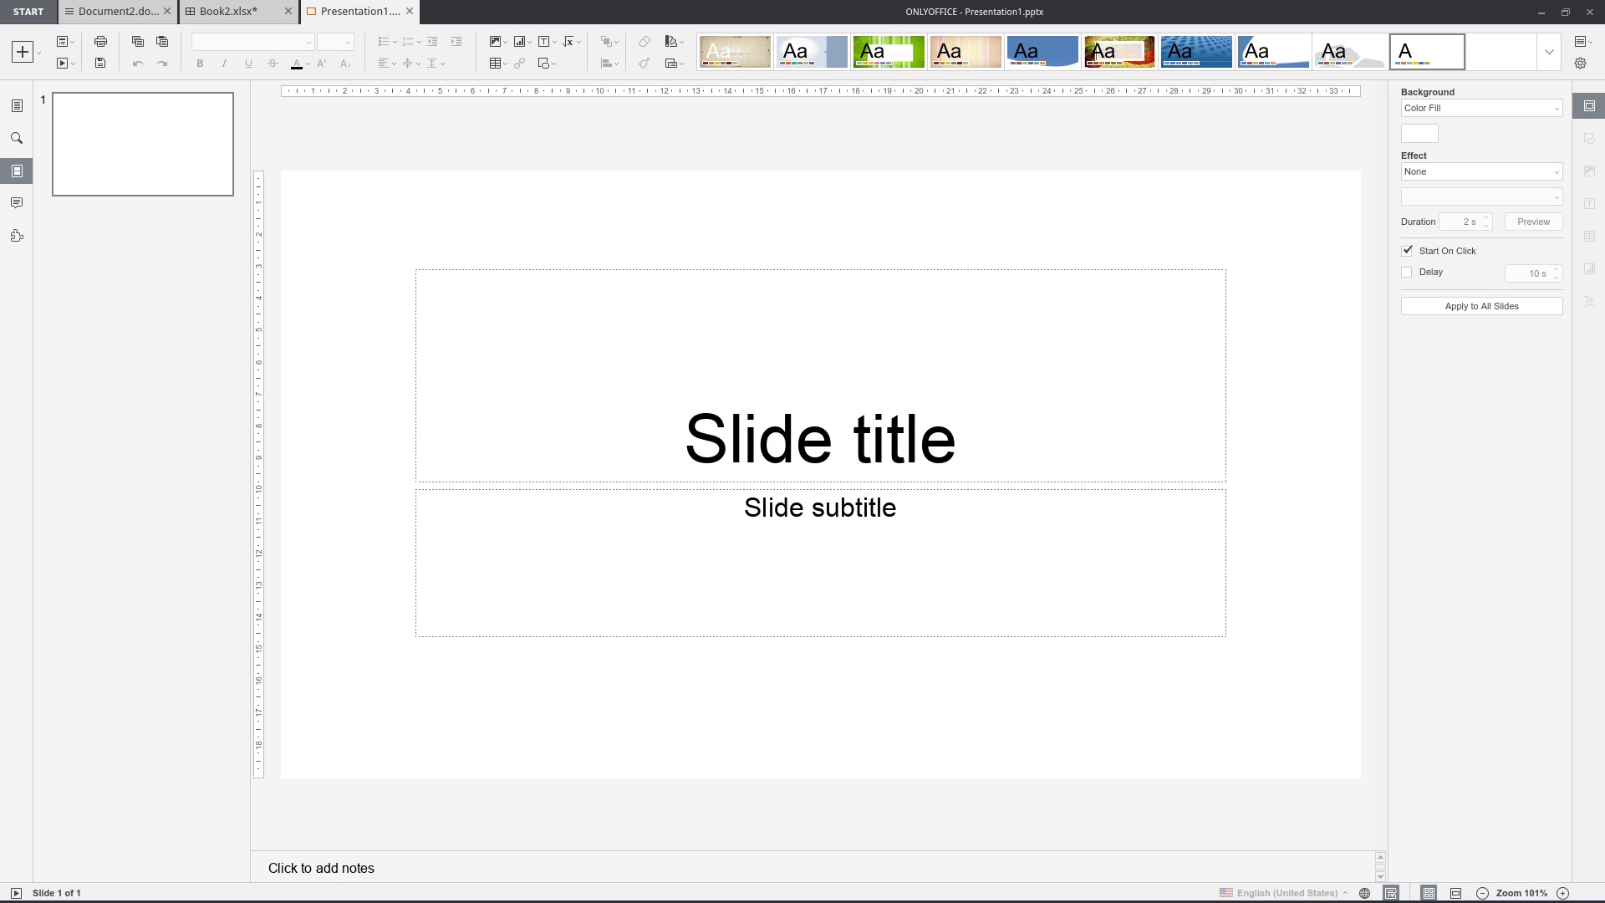
pyautogui.click(28, 12)
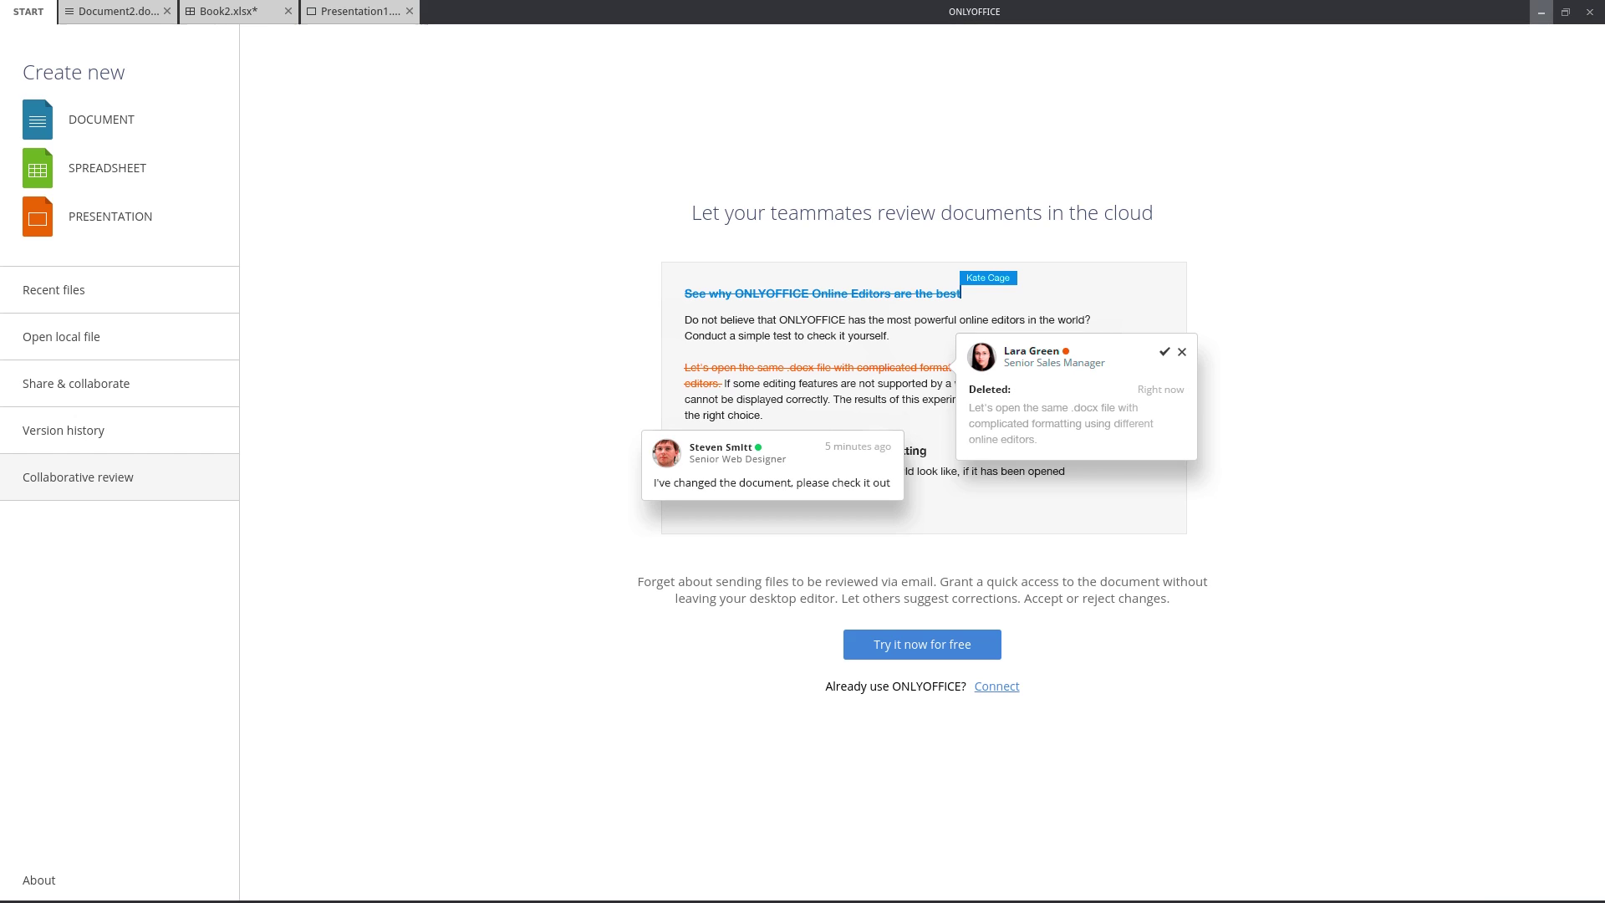
# Minimize the ONLYOFFICE Desktop Editors window to reveal the desktop
pyautogui.click(1540, 11)
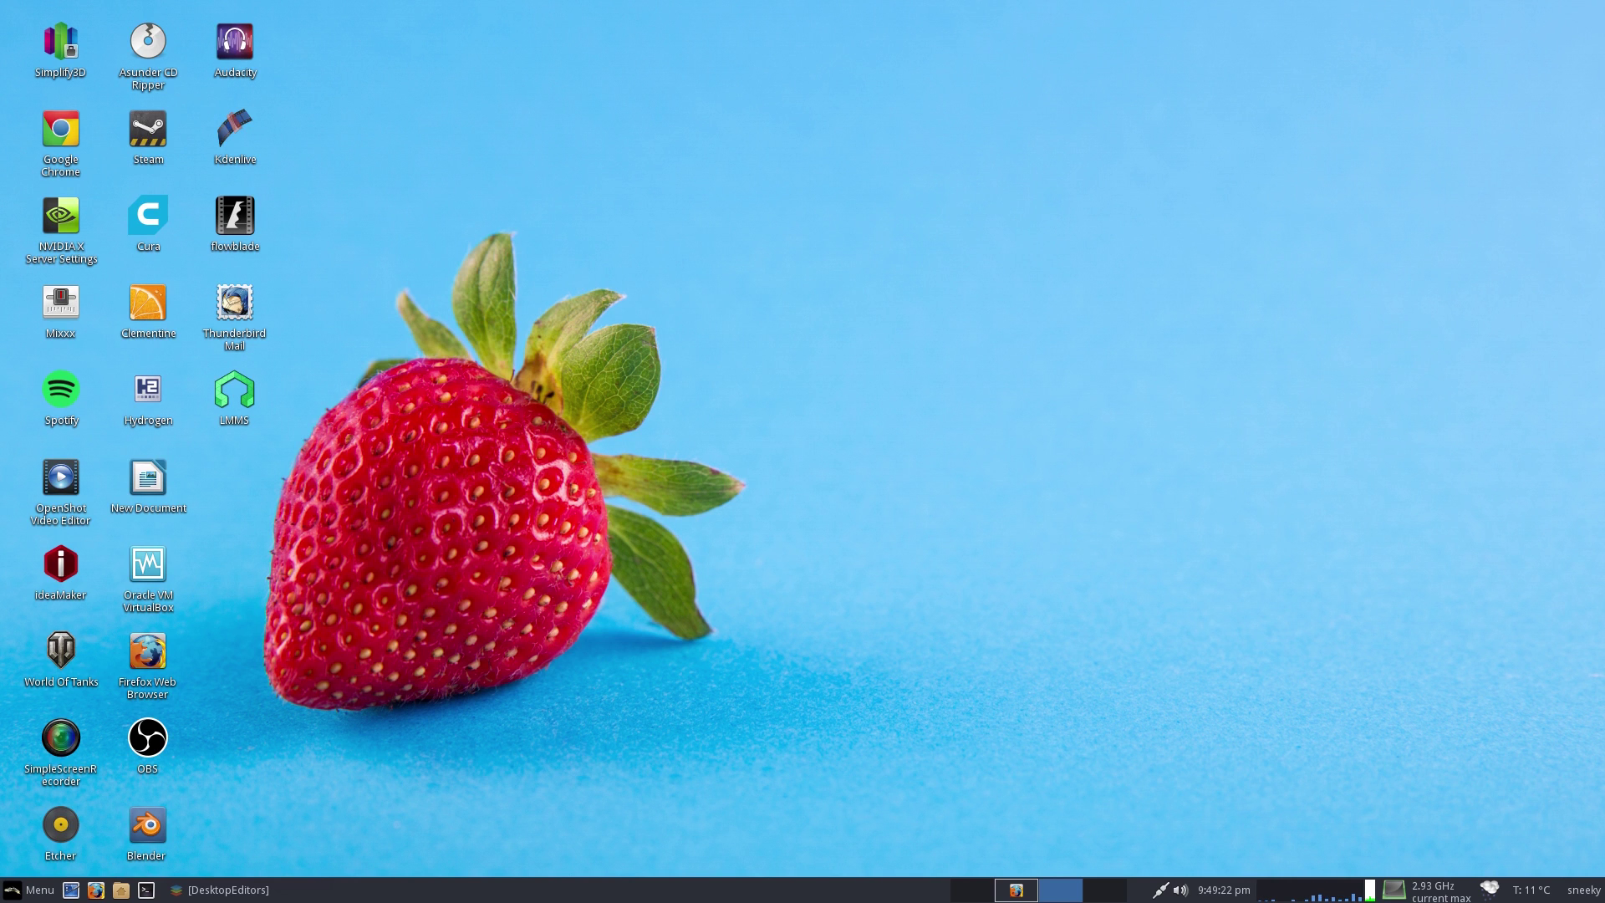